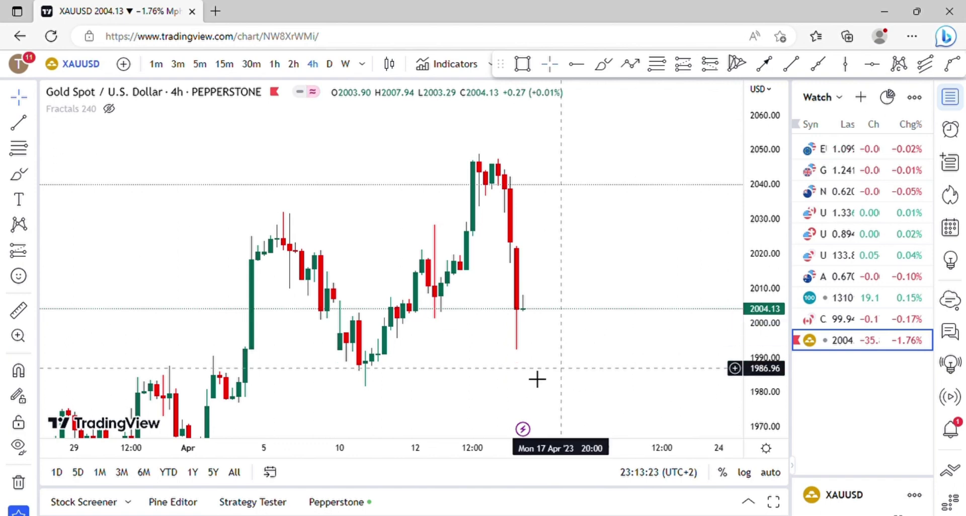
{"action": "left_click_drag", "start_coordinate": [642, 341], "coordinate": [586, 295]}
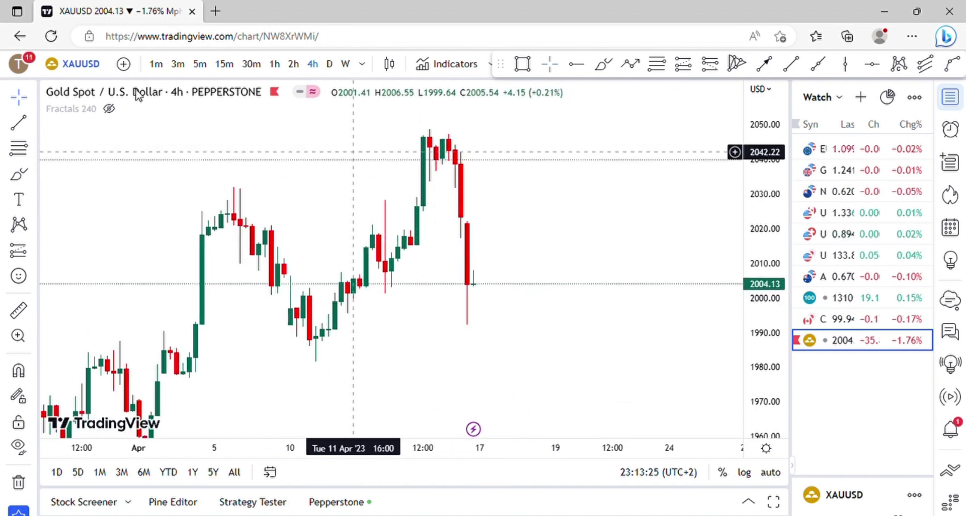
{"action": "mouse_move", "coordinate": [147, 110]}
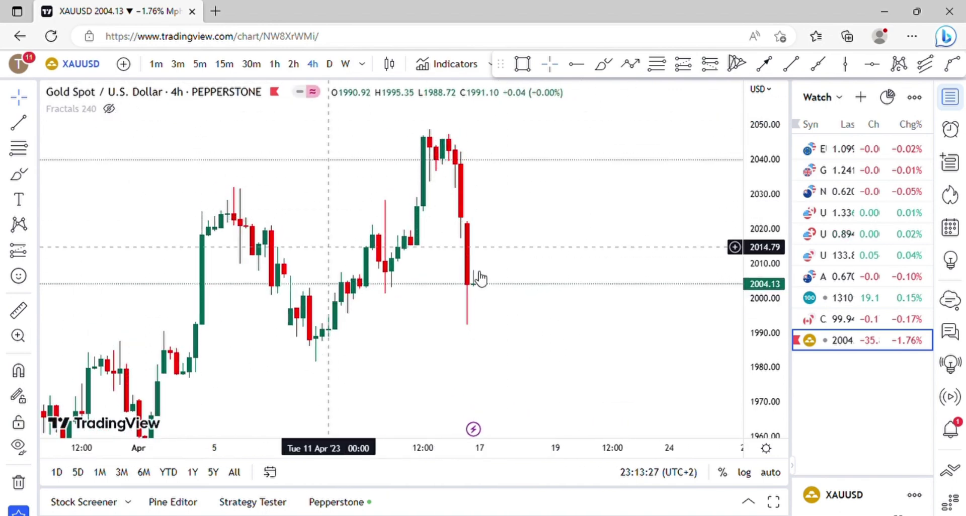
{"action": "left_click_drag", "start_coordinate": [328, 226], "coordinate": [424, 252]}
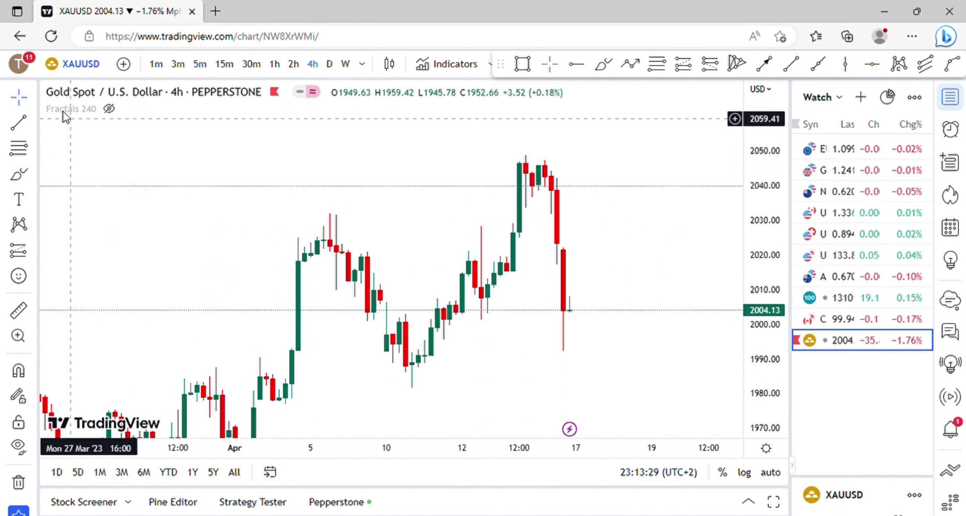
{"action": "mouse_move", "coordinate": [112, 116]}
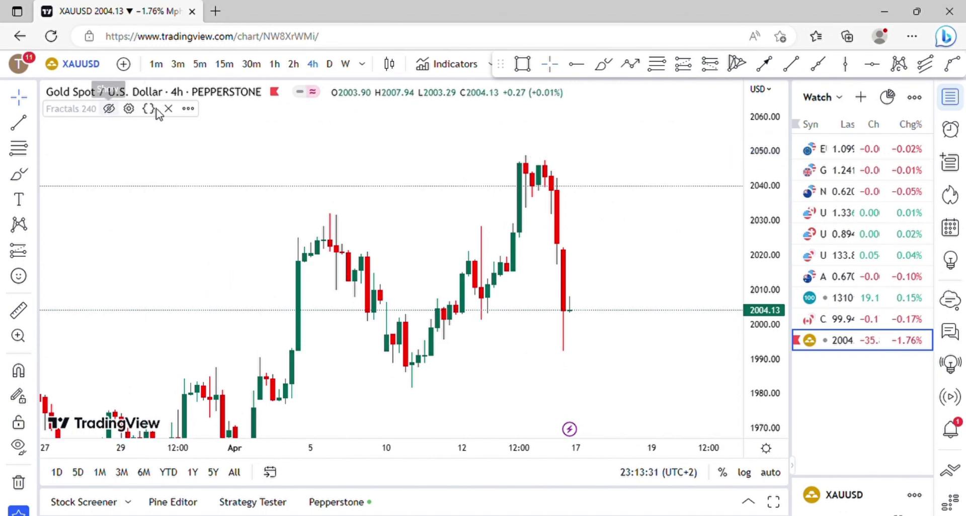
{"action": "scroll", "coordinate": [397, 217], "scroll_direction": "right", "scroll_amount": 3}
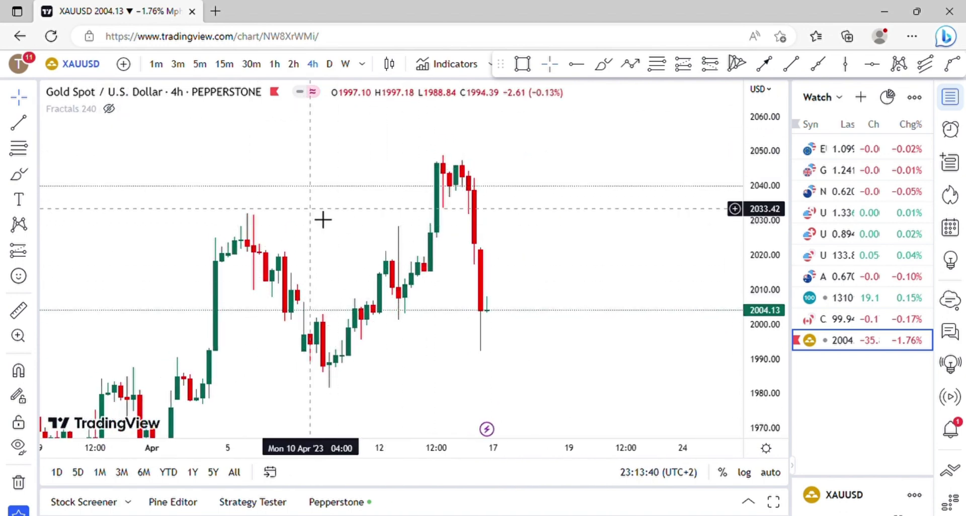
{"action": "mouse_move", "coordinate": [322, 219]}
{"action": "left_mouse_down"}
{"action": "mouse_move", "coordinate": [355, 187]}
{"action": "mouse_move", "coordinate": [311, 213]}
{"action": "left_mouse_up"}
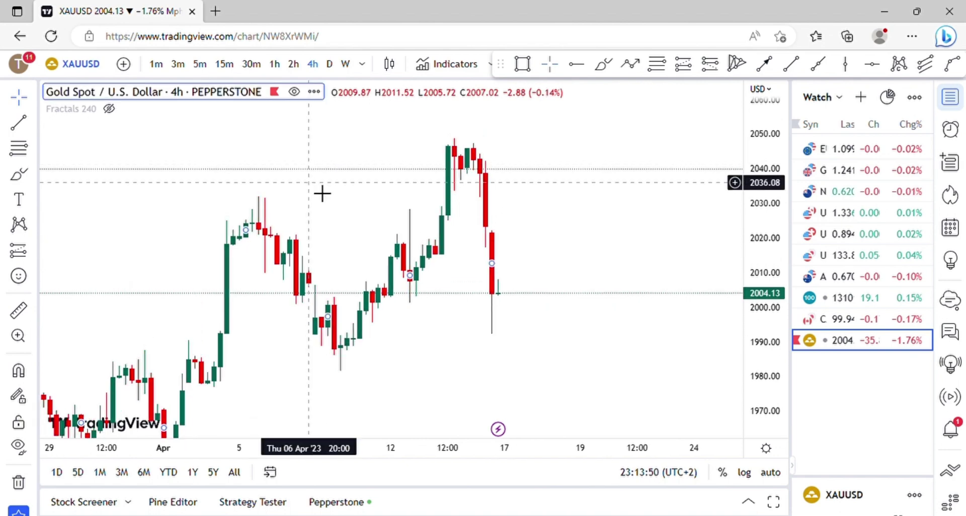
Step: Show the hidden Fractals indicator on the 4-hour gold chart
{"action": "left_click_drag", "start_coordinate": [353, 231], "coordinate": [383, 204]}
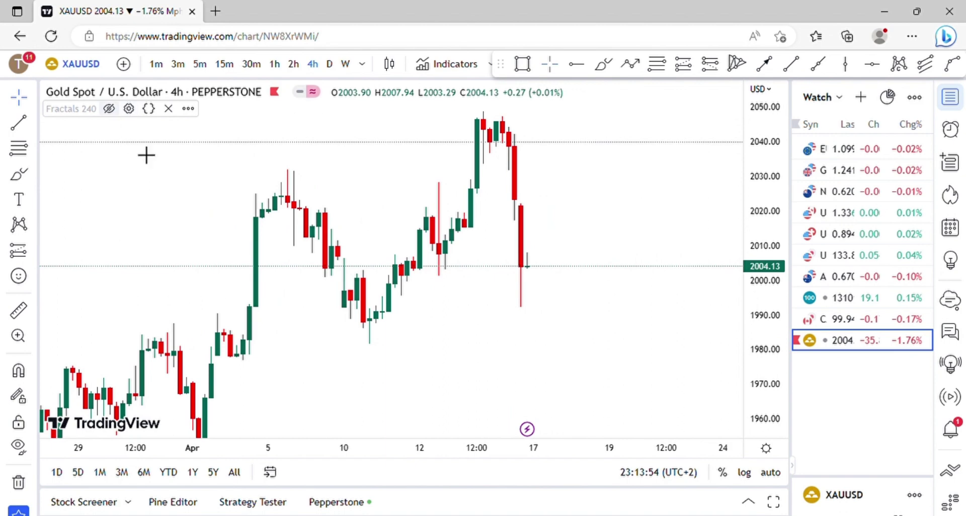
{"action": "left_click_drag", "start_coordinate": [446, 188], "coordinate": [476, 200]}
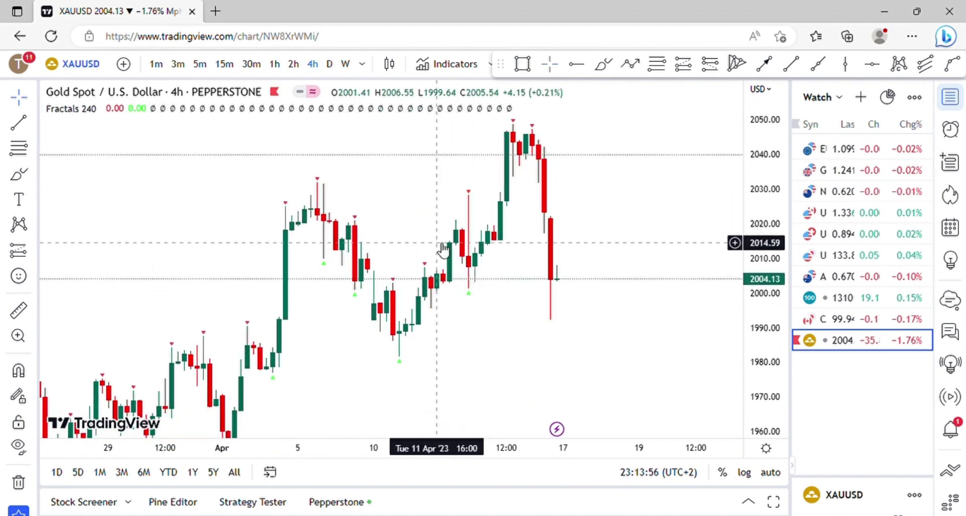
{"action": "scroll", "coordinate": [438, 244], "scroll_direction": "up", "scroll_amount": 4}
{"action": "left_click_drag", "start_coordinate": [258, 203], "coordinate": [307, 206]}
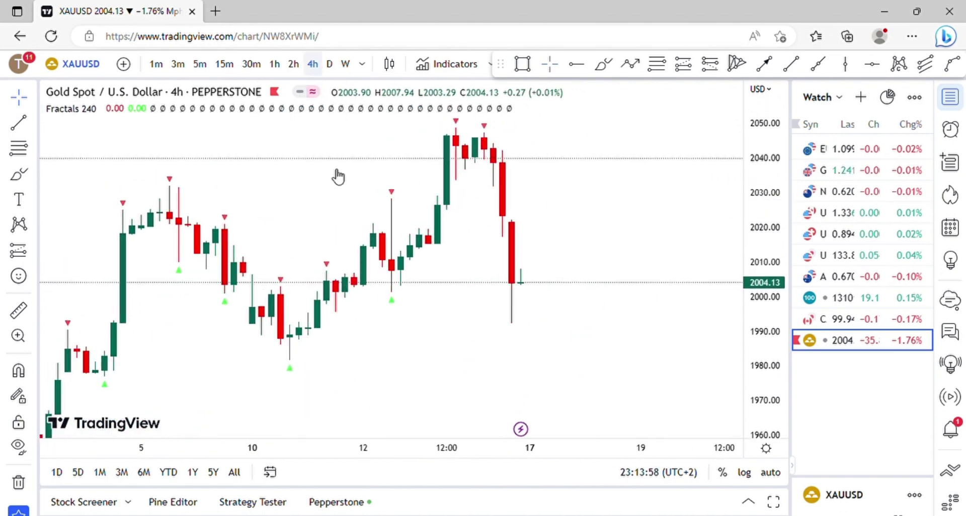
{"action": "left_click_drag", "start_coordinate": [338, 176], "coordinate": [293, 189]}
Step: Draw a horizontal trend line at about 2007.42 from the 11 April fractal high across to the 13 April candles
{"action": "left_click", "coordinate": [522, 64]}
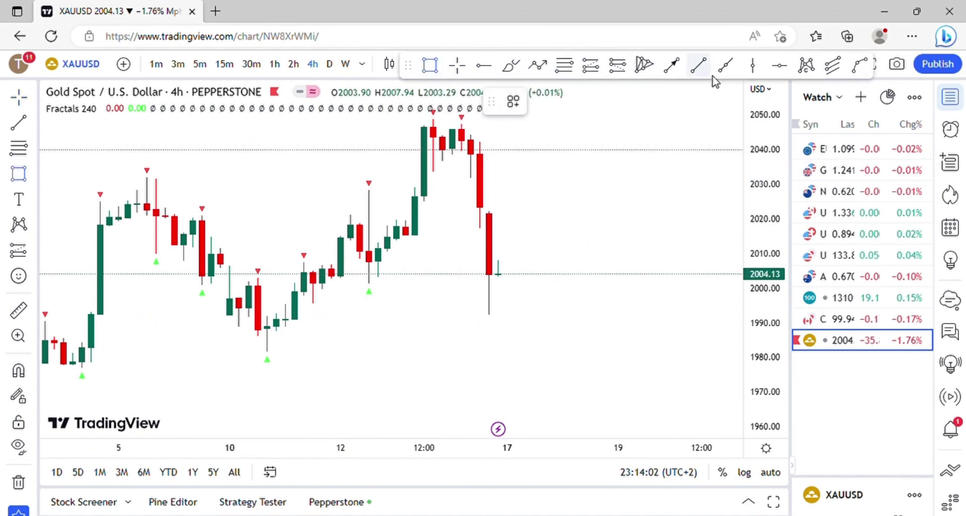
{"action": "left_click", "coordinate": [699, 63]}
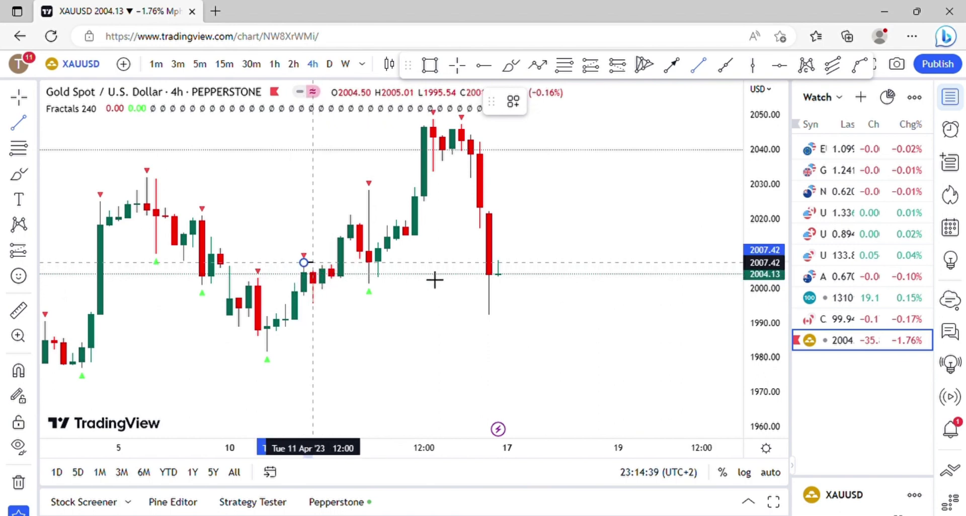
{"action": "left_click", "coordinate": [424, 263]}
{"action": "mouse_move", "coordinate": [404, 351]}
{"action": "left_mouse_down"}
{"action": "mouse_move", "coordinate": [436, 362]}
{"action": "mouse_move", "coordinate": [397, 354]}
{"action": "left_mouse_up"}
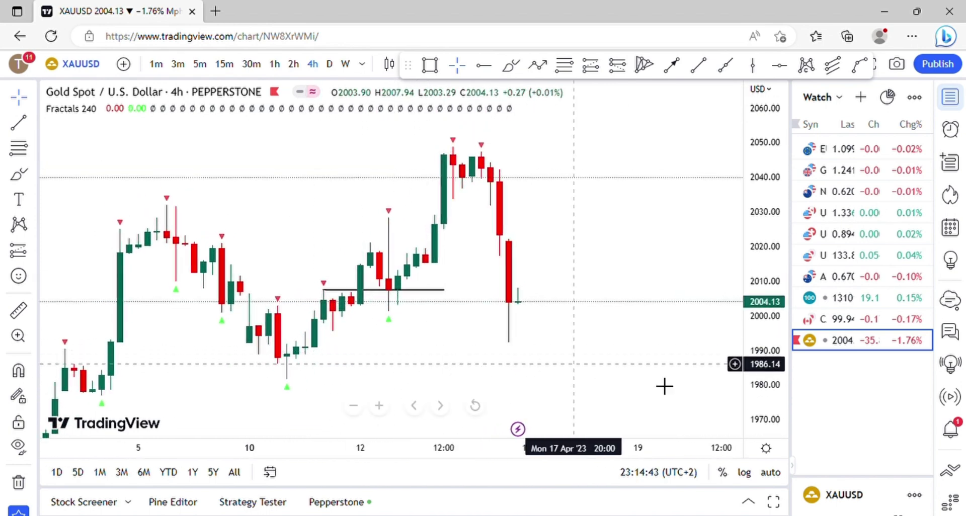
Step: Place a vertical line on the 12 April 00:00 candle that breaks above the horizontal trend line
{"action": "left_click_drag", "start_coordinate": [768, 372], "coordinate": [768, 305]}
{"action": "left_click_drag", "start_coordinate": [435, 358], "coordinate": [499, 277]}
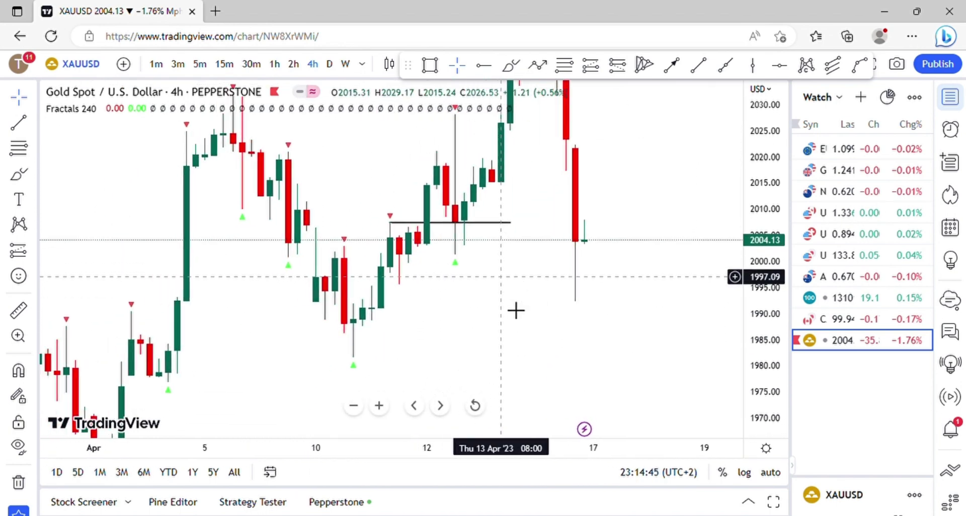
{"action": "scroll", "coordinate": [484, 336], "scroll_direction": "up", "scroll_amount": 3}
{"action": "left_click_drag", "start_coordinate": [473, 339], "coordinate": [534, 402]}
{"action": "scroll", "coordinate": [472, 375], "scroll_direction": "up", "scroll_amount": 2}
{"action": "left_click_drag", "start_coordinate": [428, 363], "coordinate": [495, 340]}
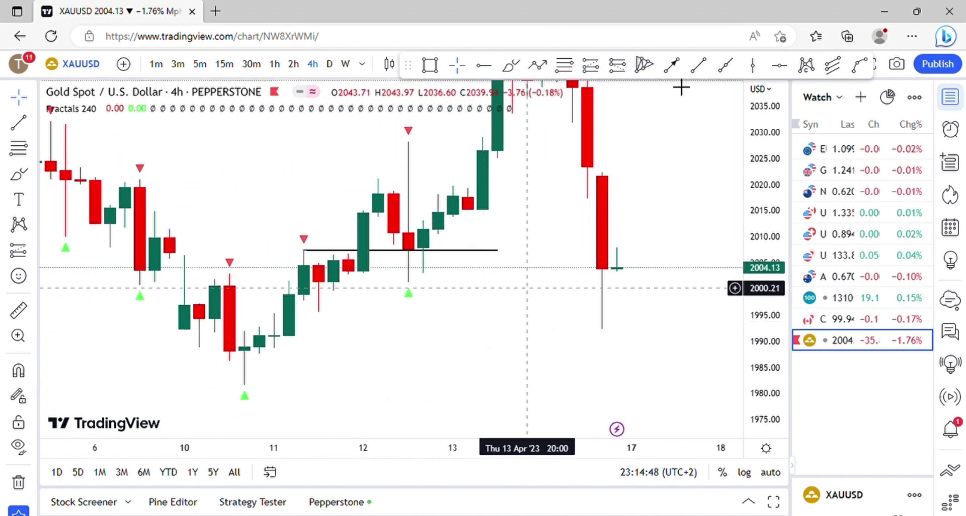
{"action": "left_click", "coordinate": [429, 66]}
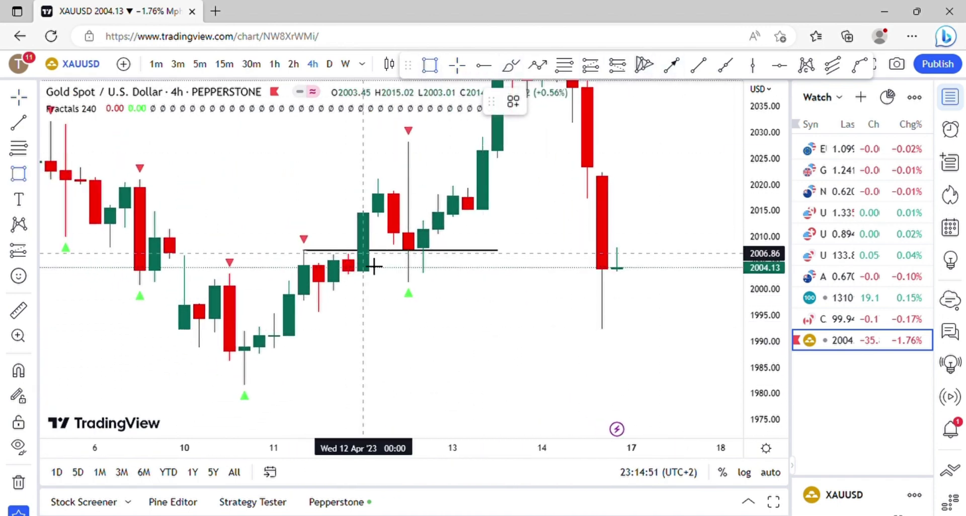
{"action": "left_click", "coordinate": [753, 67]}
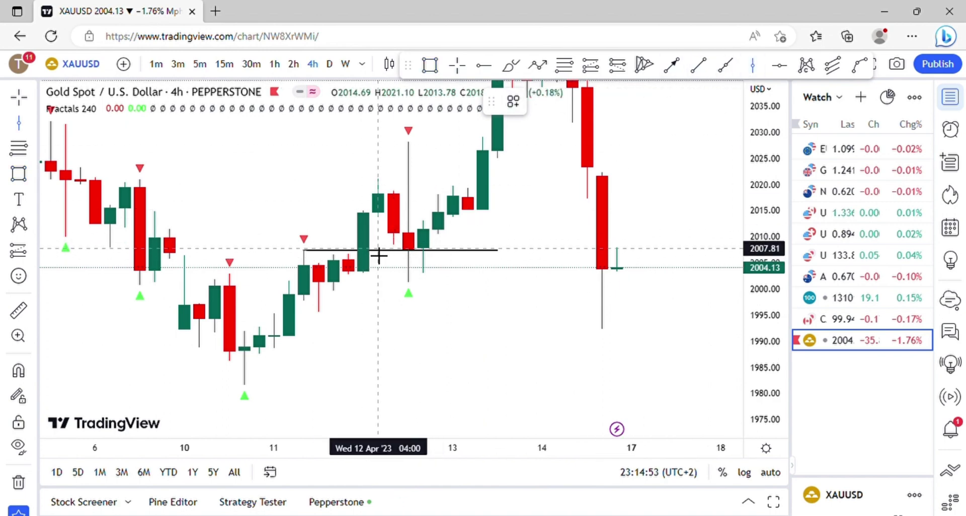
{"action": "left_click", "coordinate": [374, 260]}
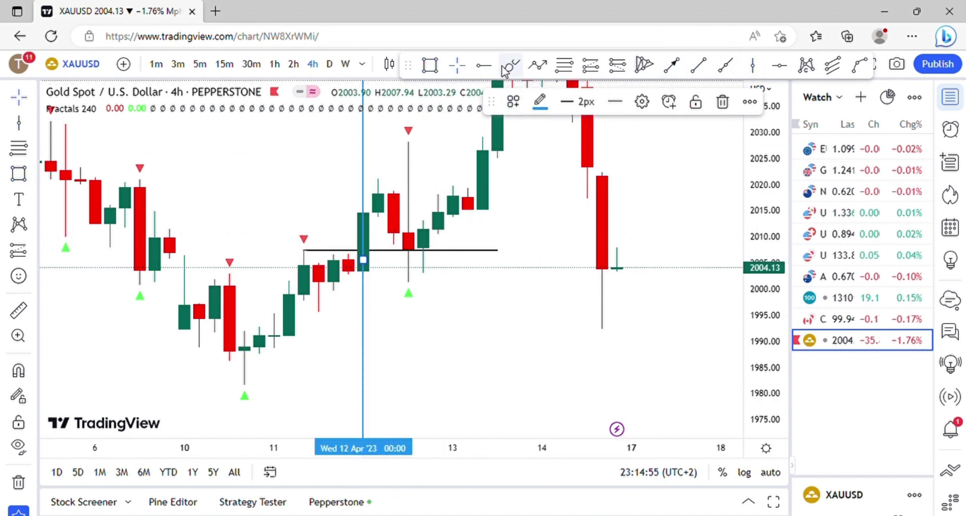
Step: Draw a rectangle zone below the trend line from about 2006.72 to 2002.51, spanning 11 April 20:00 to 13 April 04:00
{"action": "left_click", "coordinate": [430, 69]}
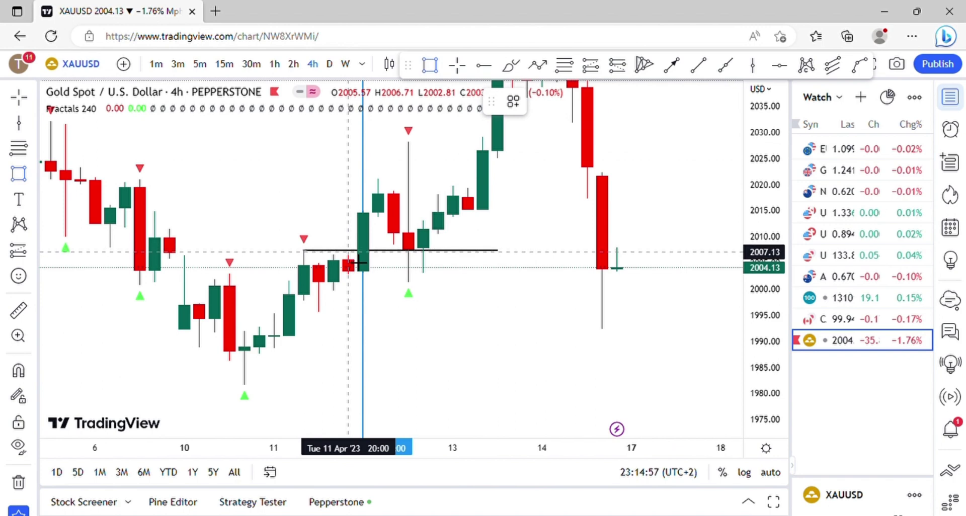
{"action": "left_click_drag", "start_coordinate": [358, 265], "coordinate": [453, 286]}
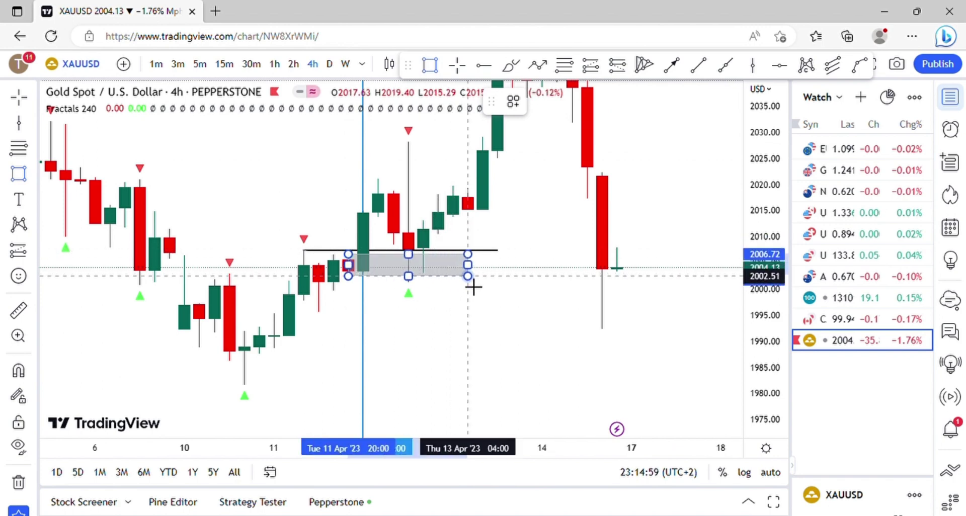
{"action": "left_click_drag", "start_coordinate": [431, 343], "coordinate": [390, 384]}
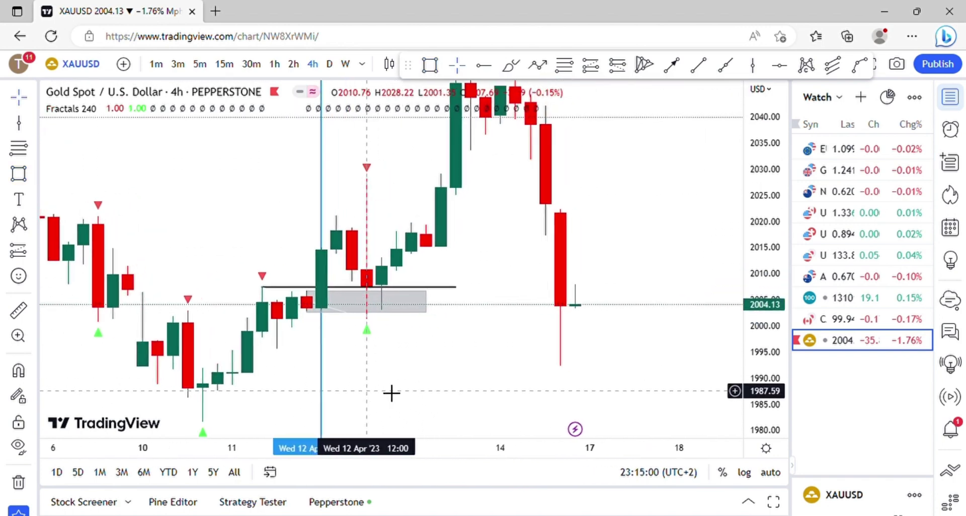
{"action": "left_click", "coordinate": [420, 340]}
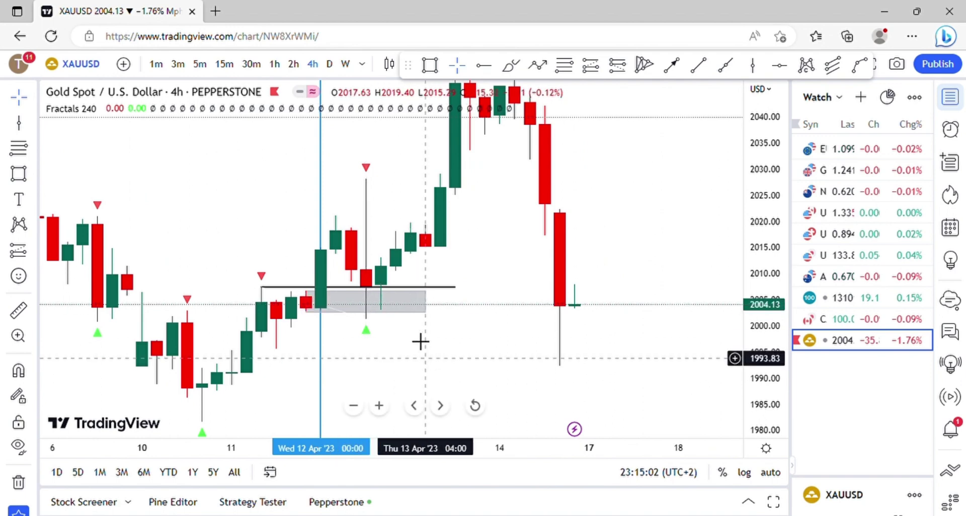
Step: Switch the chart to the 15-minute timeframe and examine the 12 April price action around the grey rectangle zone
{"action": "left_click", "coordinate": [229, 71]}
{"action": "scroll", "coordinate": [653, 332], "scroll_direction": "down", "scroll_amount": 10}
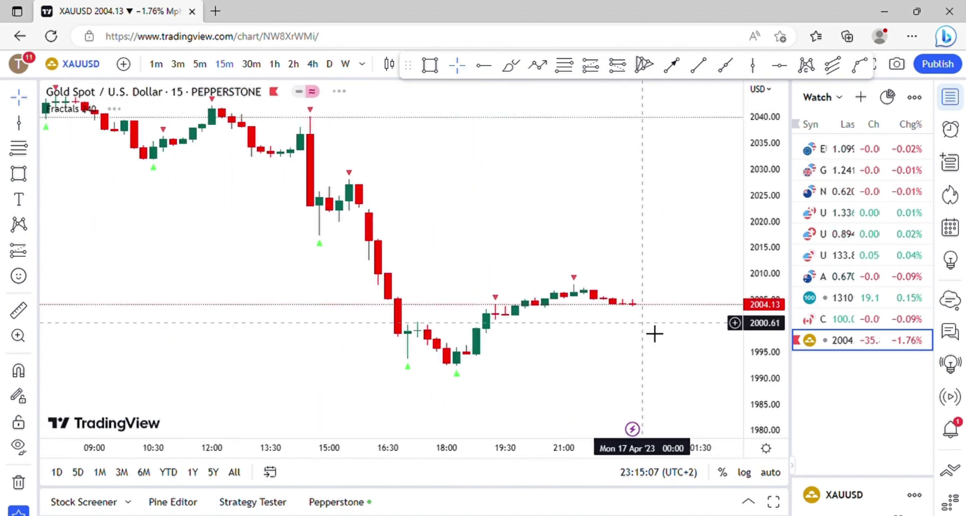
{"action": "scroll", "coordinate": [419, 279], "scroll_direction": "down", "scroll_amount": 8}
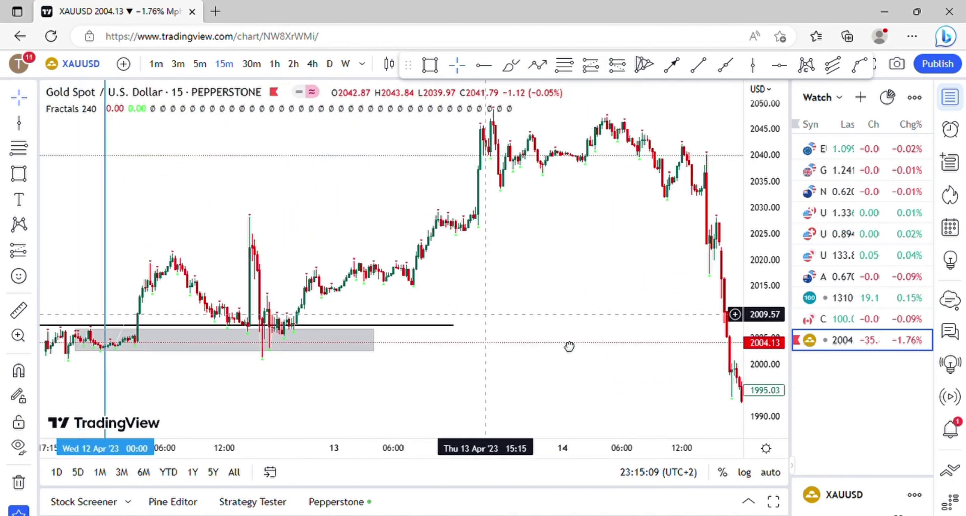
{"action": "scroll", "coordinate": [580, 332], "scroll_direction": "up", "scroll_amount": 10}
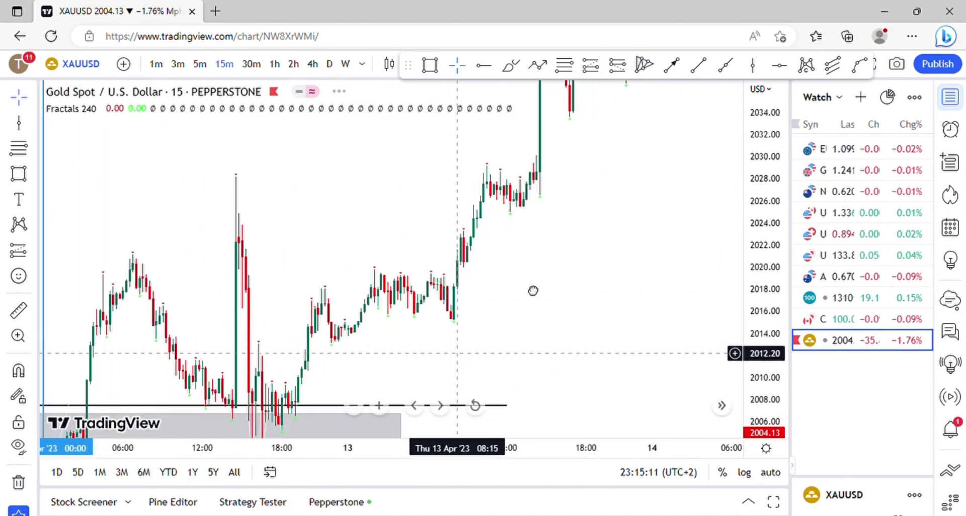
{"action": "scroll", "coordinate": [453, 338], "scroll_direction": "up", "scroll_amount": 4}
{"action": "left_click_drag", "start_coordinate": [455, 341], "coordinate": [653, 348]}
{"action": "scroll", "coordinate": [400, 326], "scroll_direction": "up", "scroll_amount": 3}
{"action": "left_click_drag", "start_coordinate": [446, 214], "coordinate": [709, 320]}
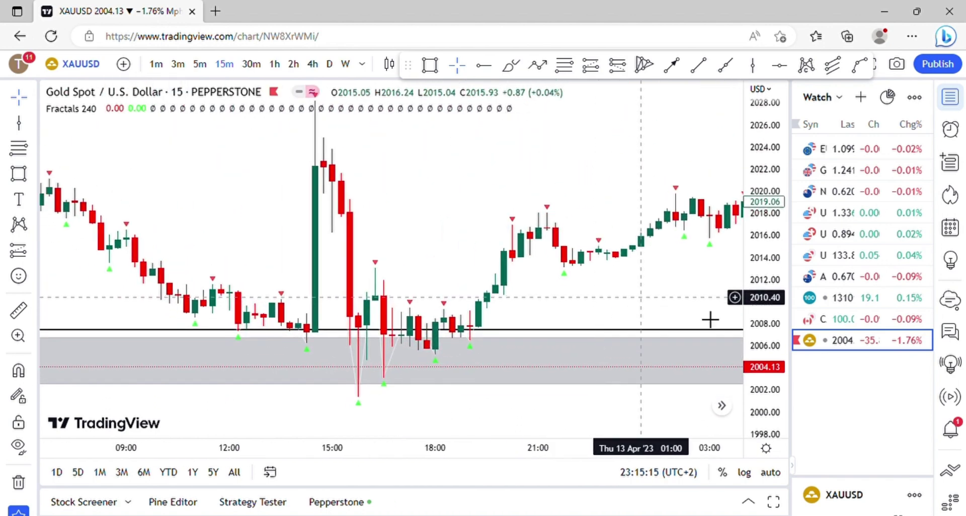
{"action": "left_click_drag", "start_coordinate": [768, 336], "coordinate": [767, 291]}
{"action": "left_click_drag", "start_coordinate": [581, 299], "coordinate": [634, 170]}
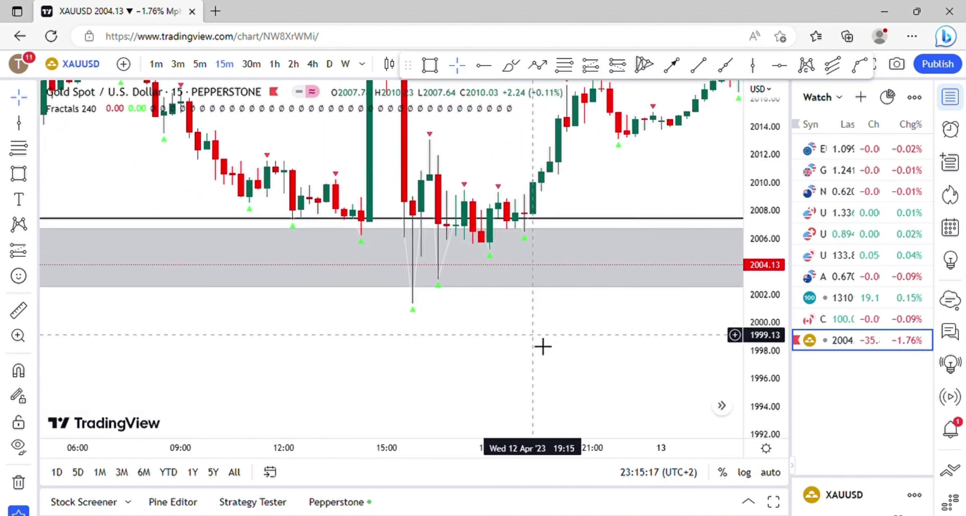
{"action": "scroll", "coordinate": [502, 354], "scroll_direction": "up", "scroll_amount": 2}
{"action": "left_click_drag", "start_coordinate": [497, 358], "coordinate": [498, 389]}
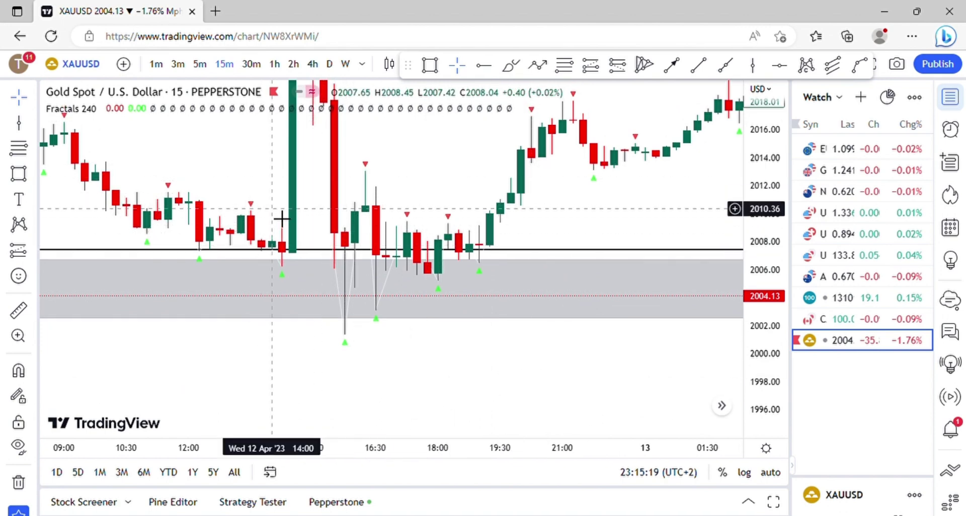
Step: Draw a short horizontal trend line at about 2010.16 from the fractal high before the 12 April spike to 14:45
{"action": "left_click", "coordinate": [697, 67]}
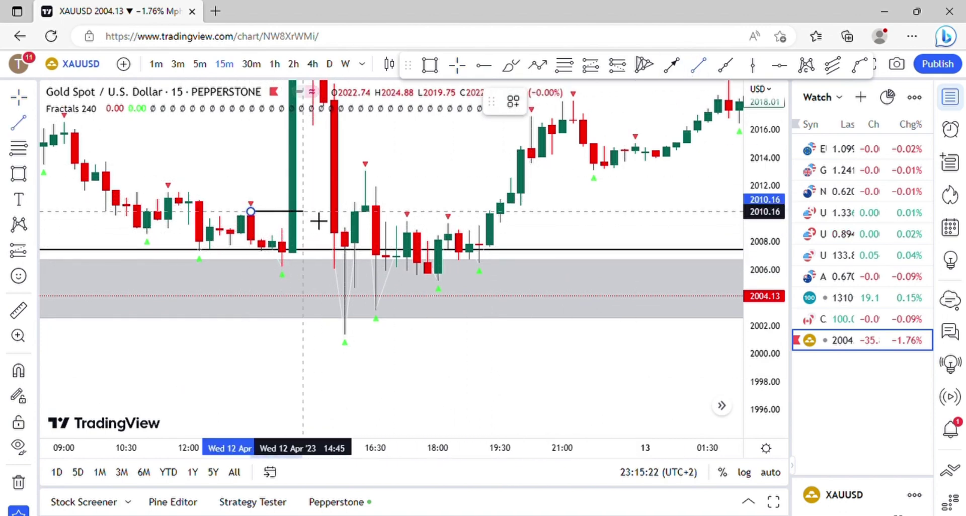
{"action": "left_click", "coordinate": [305, 211]}
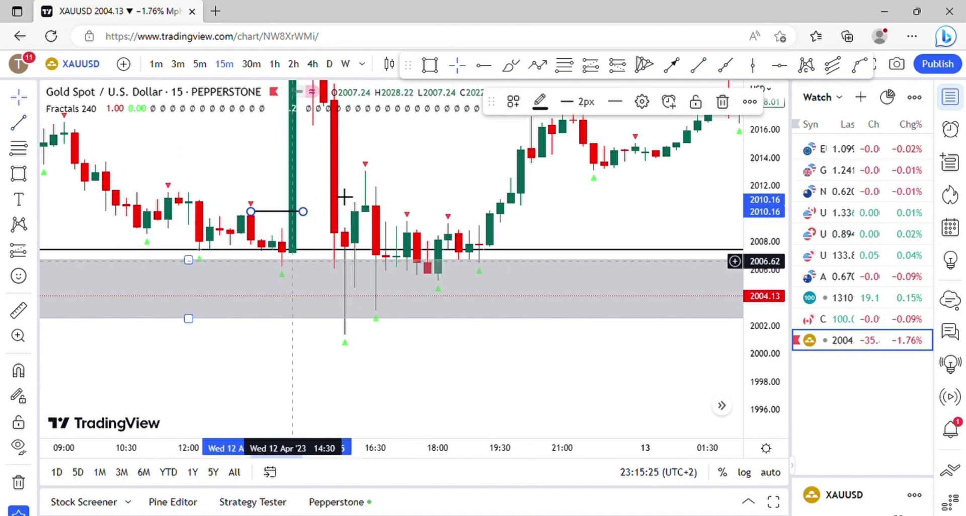
{"action": "left_click_drag", "start_coordinate": [395, 151], "coordinate": [429, 326]}
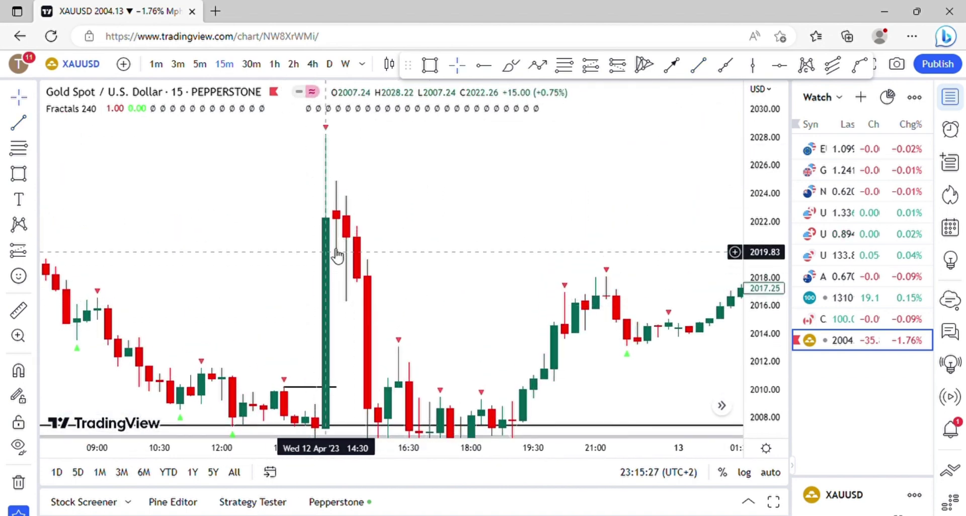
{"action": "left_click_drag", "start_coordinate": [449, 308], "coordinate": [388, 209]}
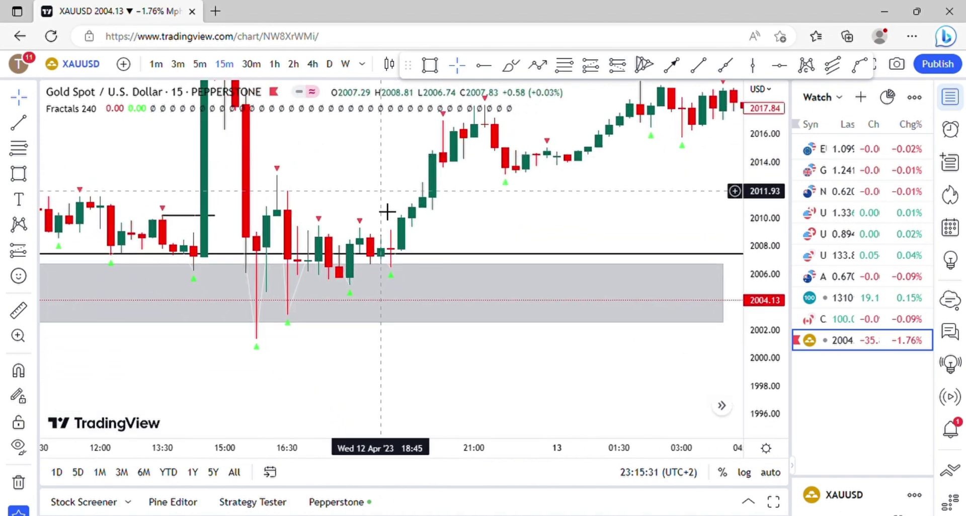
Step: Draw a horizontal trend line at about 2009.45 from 17:15 to 20:00 on 12 April and mark the 19:15 breakout candle with a vertical line
{"action": "left_click_drag", "start_coordinate": [496, 235], "coordinate": [472, 270]}
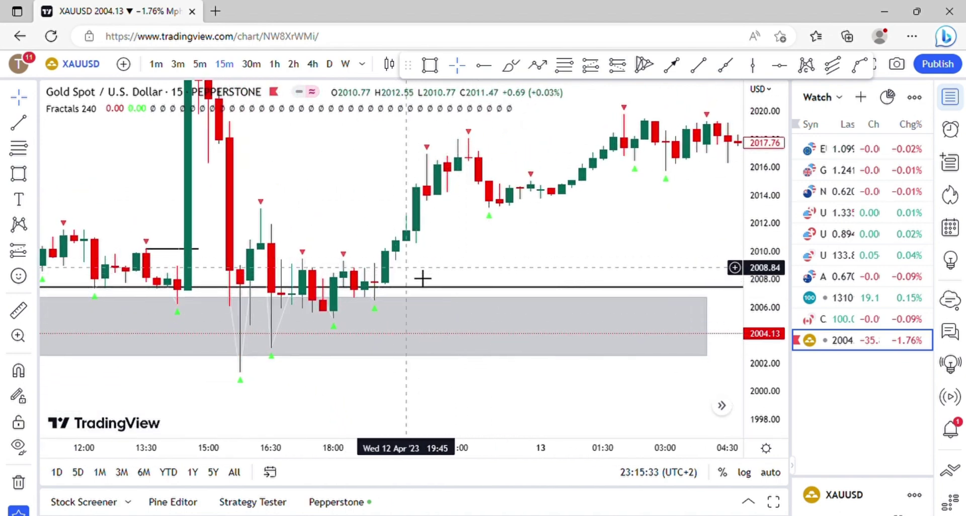
{"action": "left_click", "coordinate": [702, 67]}
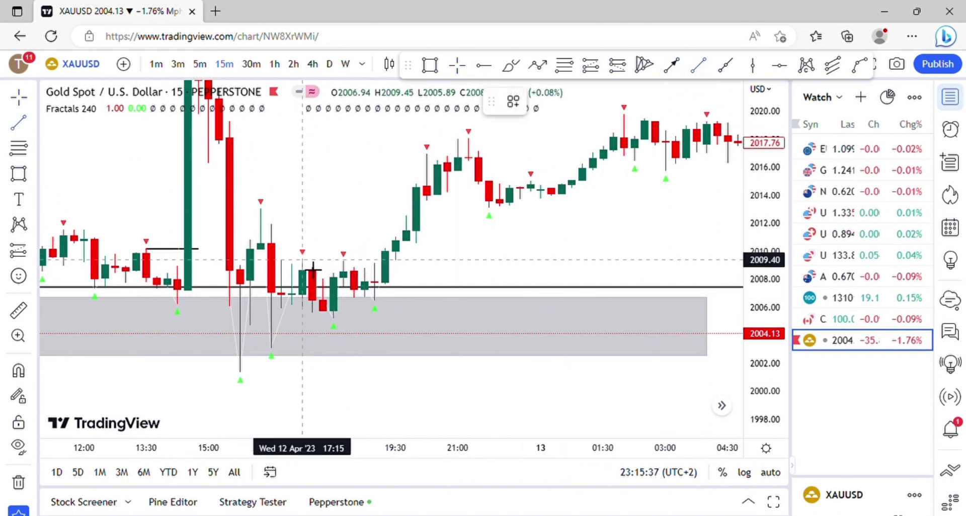
{"action": "left_click", "coordinate": [302, 259]}
{"action": "left_click", "coordinate": [416, 259]}
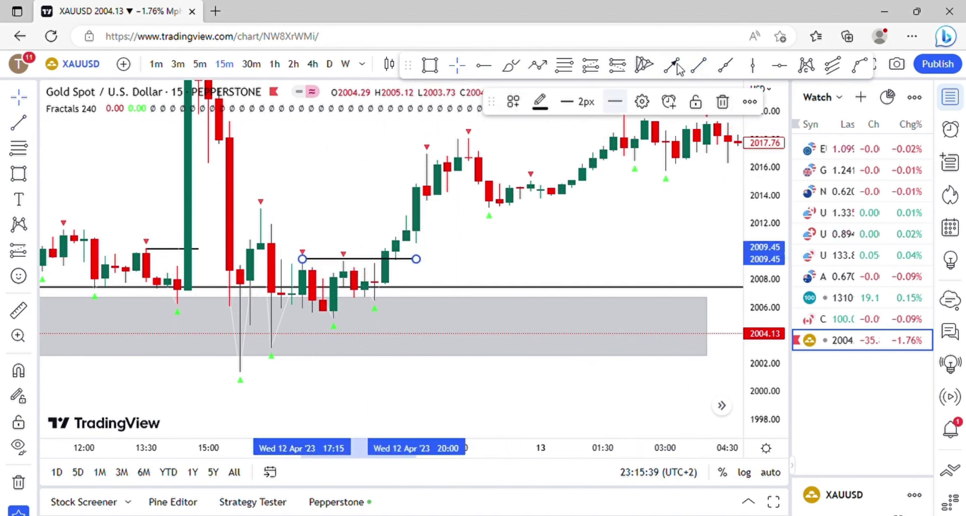
{"action": "left_click", "coordinate": [752, 64]}
{"action": "left_click", "coordinate": [385, 259]}
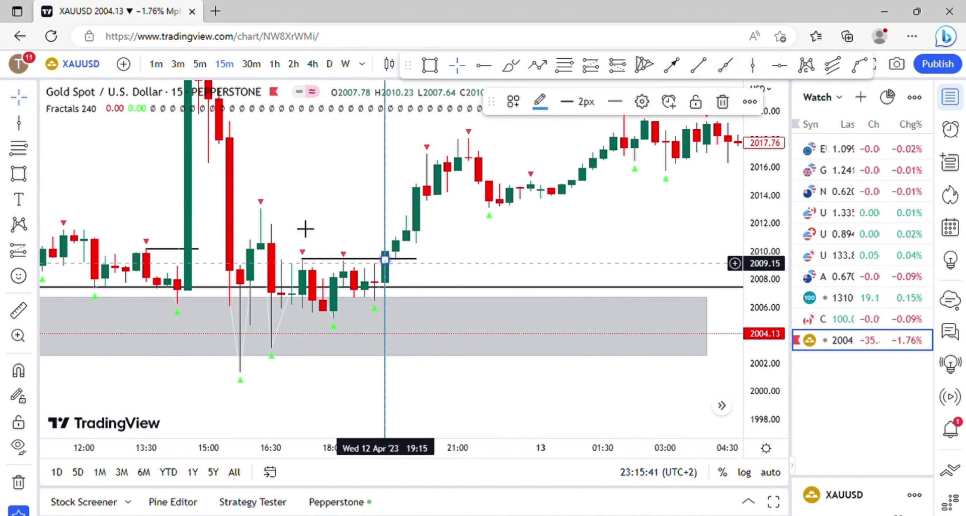
Step: Delete the 19:15 vertical line and draw a rectangle zone from about 2009.25 to 2006.41, spanning 12 April 19:00 to about 13 April 03:30
{"action": "left_click", "coordinate": [723, 102]}
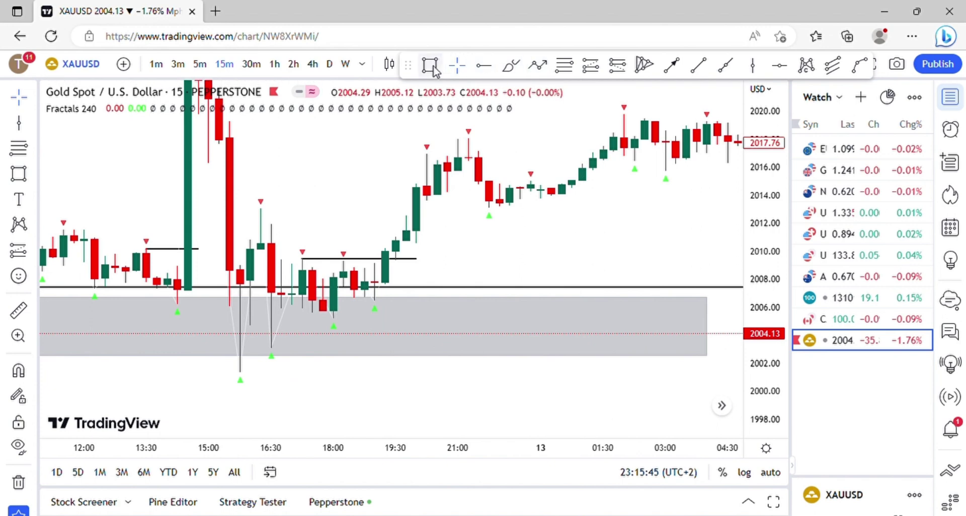
{"action": "left_click_drag", "start_coordinate": [385, 273], "coordinate": [554, 313]}
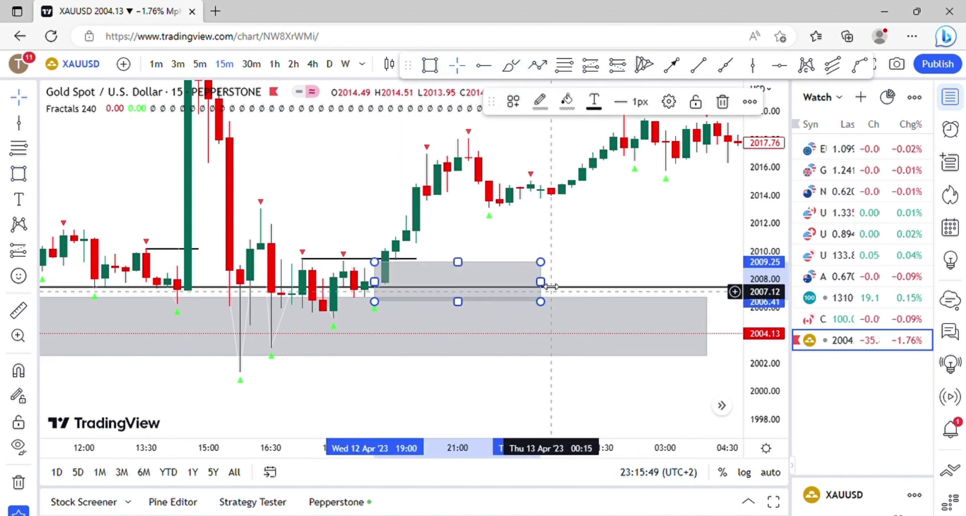
{"action": "left_click_drag", "start_coordinate": [540, 282], "coordinate": [680, 288]}
{"action": "left_click_drag", "start_coordinate": [618, 231], "coordinate": [617, 246]}
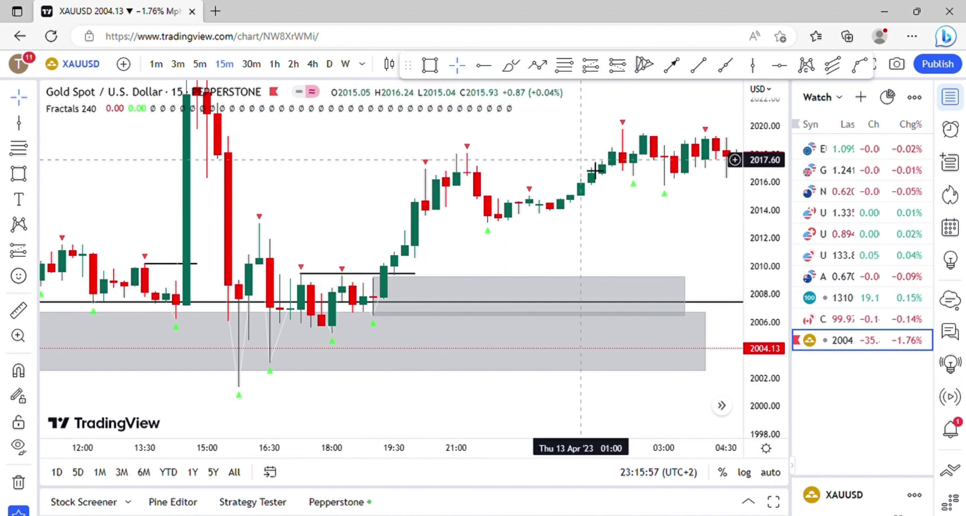
Step: Switch the chart to the 4-hour timeframe and examine the 12 April price action around the two rectangle zones
{"action": "scroll", "coordinate": [569, 267], "scroll_direction": "down", "scroll_amount": 6}
{"action": "left_click_drag", "start_coordinate": [654, 256], "coordinate": [480, 255]}
{"action": "left_click", "coordinate": [312, 64]}
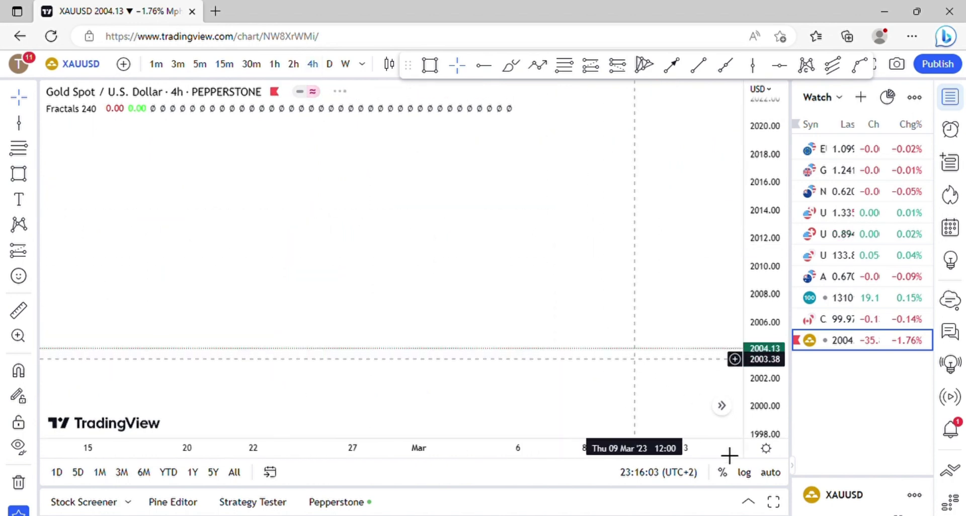
{"action": "left_click", "coordinate": [723, 405]}
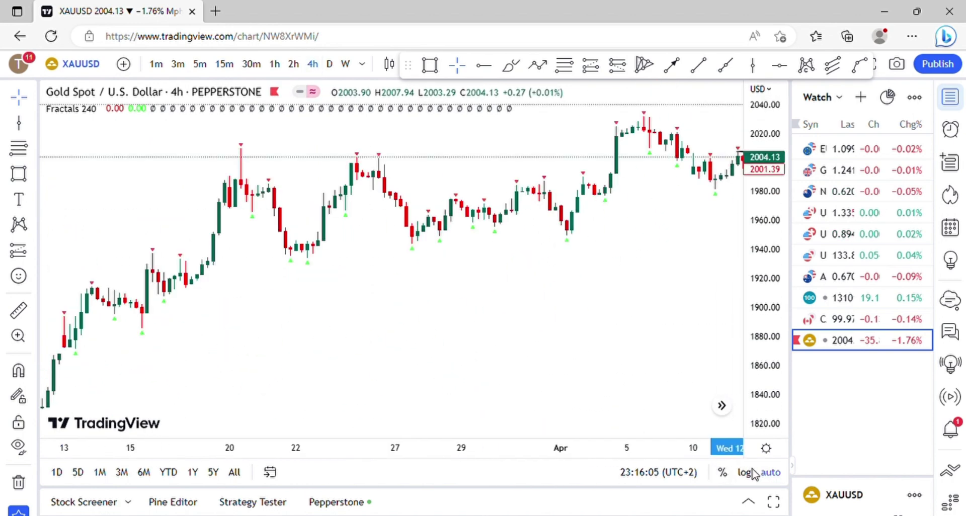
{"action": "left_click_drag", "start_coordinate": [638, 297], "coordinate": [568, 408]}
{"action": "scroll", "coordinate": [526, 379], "scroll_direction": "up", "scroll_amount": 2}
{"action": "left_click_drag", "start_coordinate": [517, 380], "coordinate": [604, 395]}
{"action": "left_click_drag", "start_coordinate": [771, 363], "coordinate": [772, 222]}
{"action": "left_click_drag", "start_coordinate": [619, 330], "coordinate": [659, 195]}
{"action": "scroll", "coordinate": [586, 376], "scroll_direction": "up", "scroll_amount": 3}
{"action": "left_click_drag", "start_coordinate": [571, 379], "coordinate": [626, 366]}
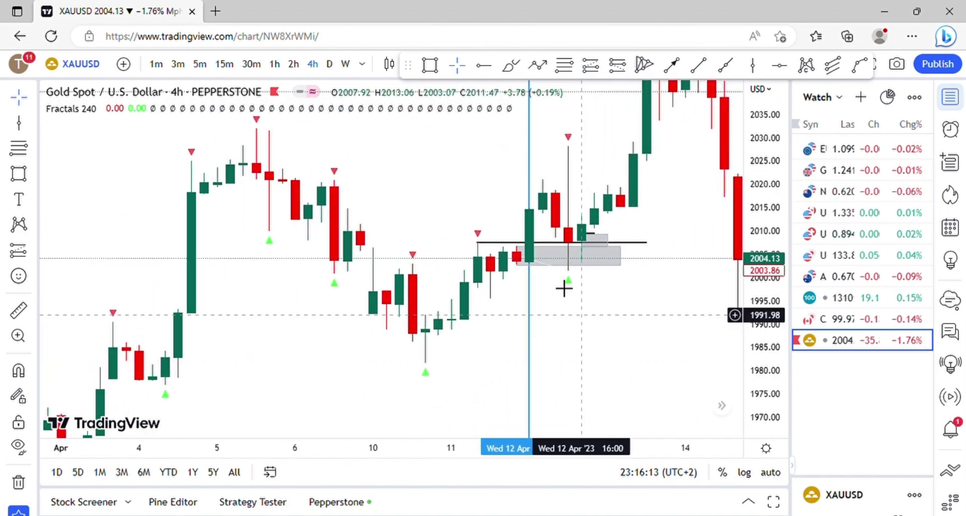
{"action": "left_click", "coordinate": [567, 248]}
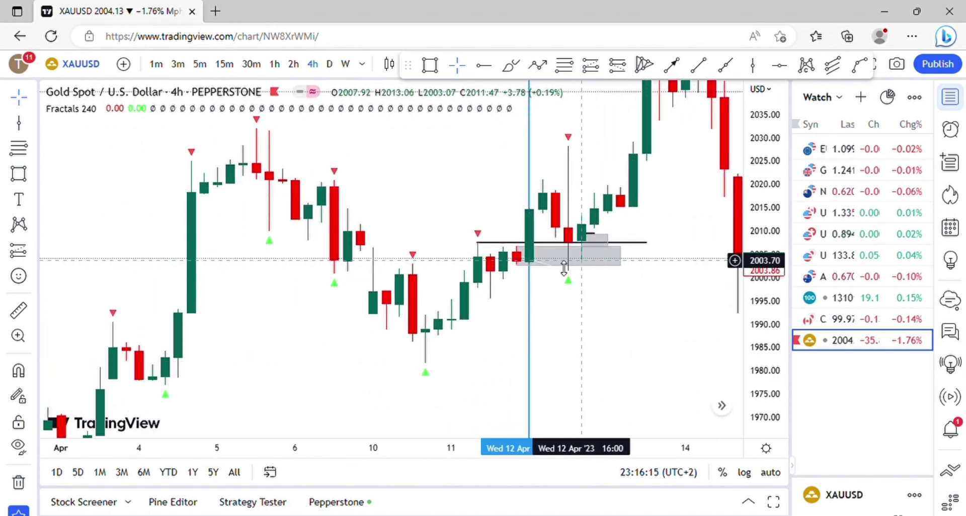
{"action": "left_click", "coordinate": [660, 132]}
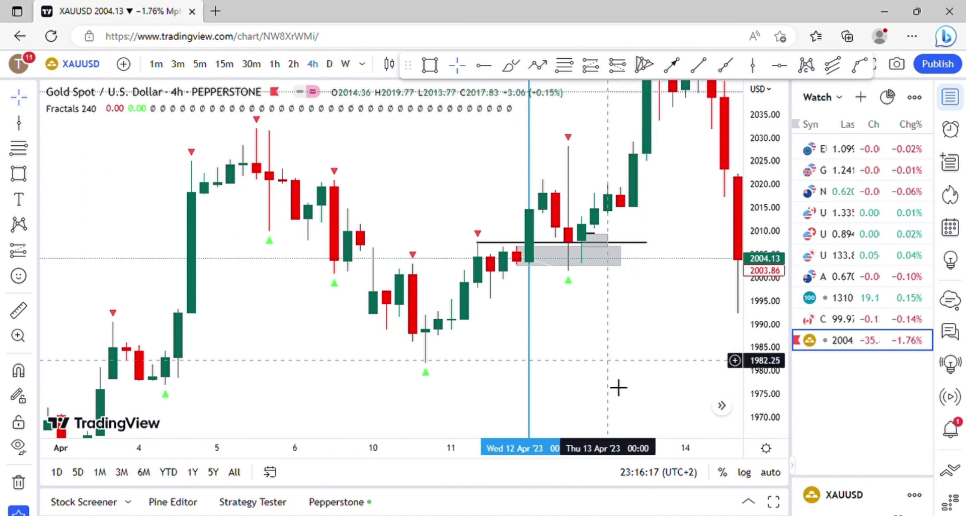
Step: Draw a horizontal trend line at about 2009.94 from 5 April 16:00 to 10 April 00:00, and a rectangle zone above it from about 2020.58 to 2011.91
{"action": "left_click_drag", "start_coordinate": [625, 338], "coordinate": [601, 393]}
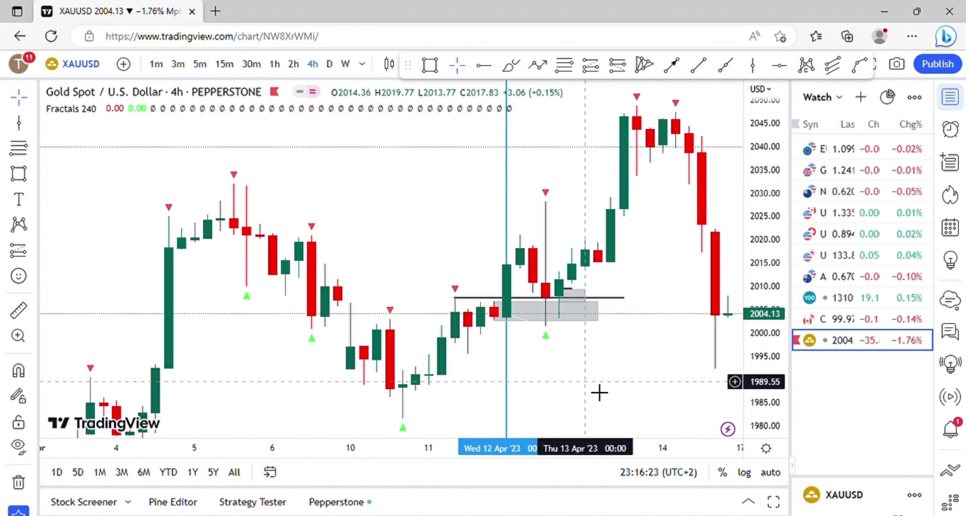
{"action": "left_click_drag", "start_coordinate": [406, 253], "coordinate": [500, 209]}
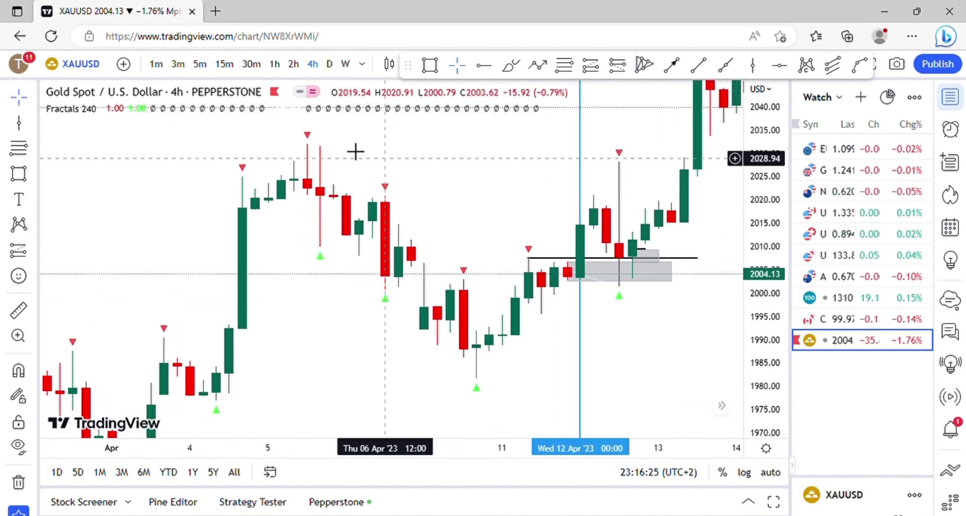
{"action": "left_click_drag", "start_coordinate": [411, 165], "coordinate": [449, 216]}
{"action": "left_click_drag", "start_coordinate": [533, 338], "coordinate": [521, 263]}
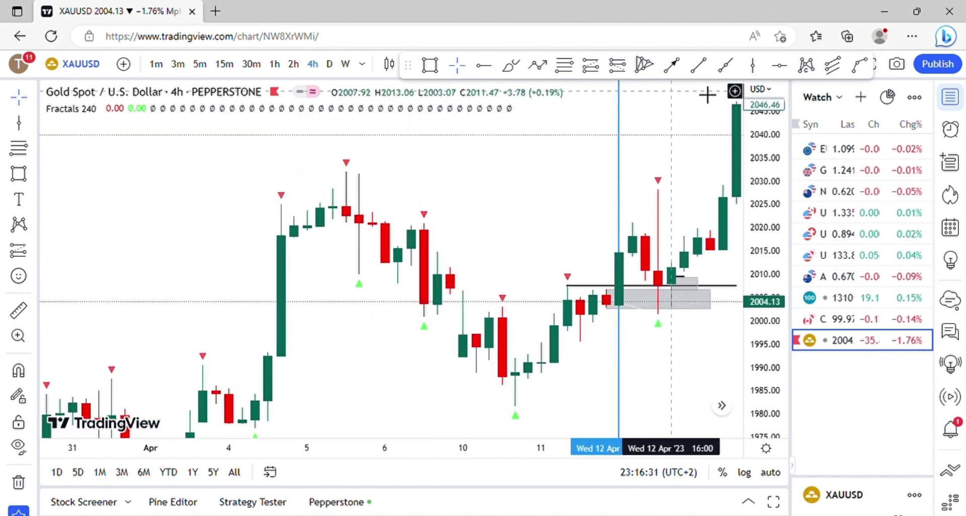
{"action": "left_click", "coordinate": [699, 67]}
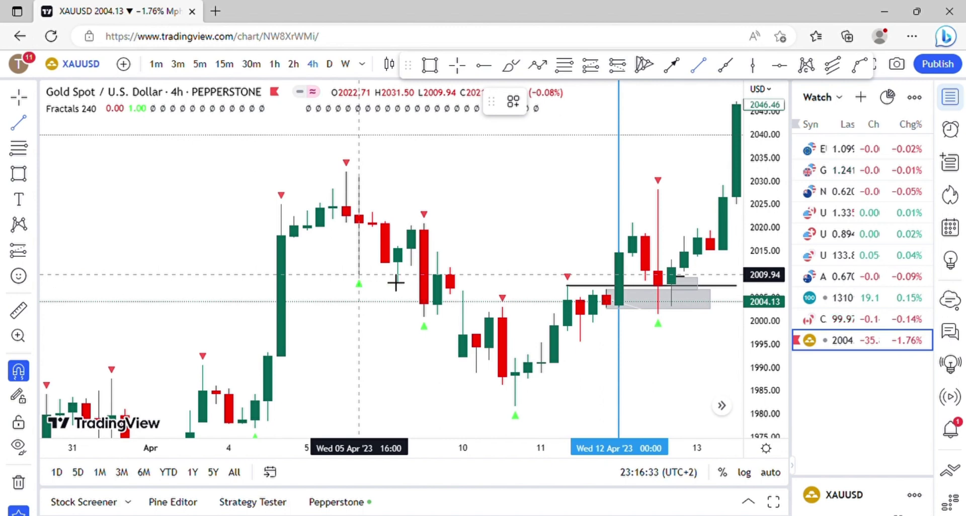
{"action": "left_click", "coordinate": [359, 274]}
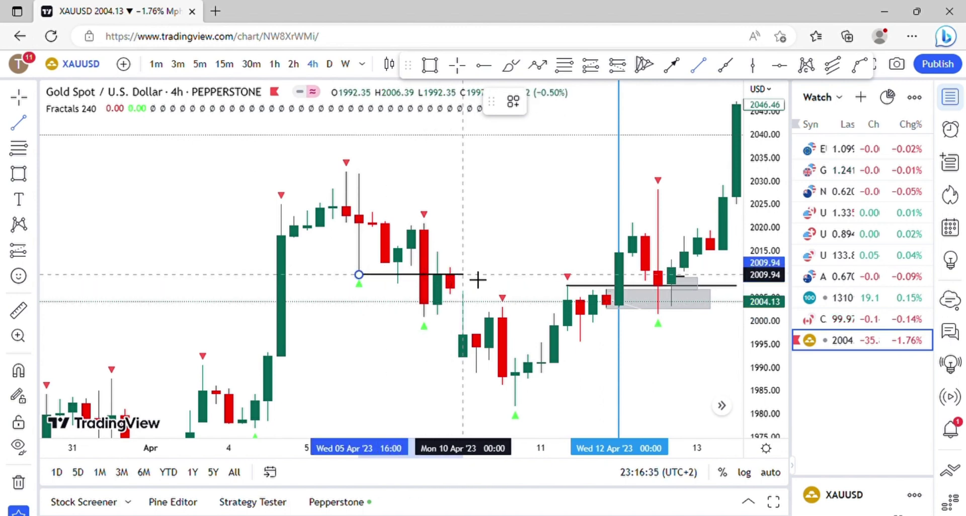
{"action": "left_click", "coordinate": [476, 278]}
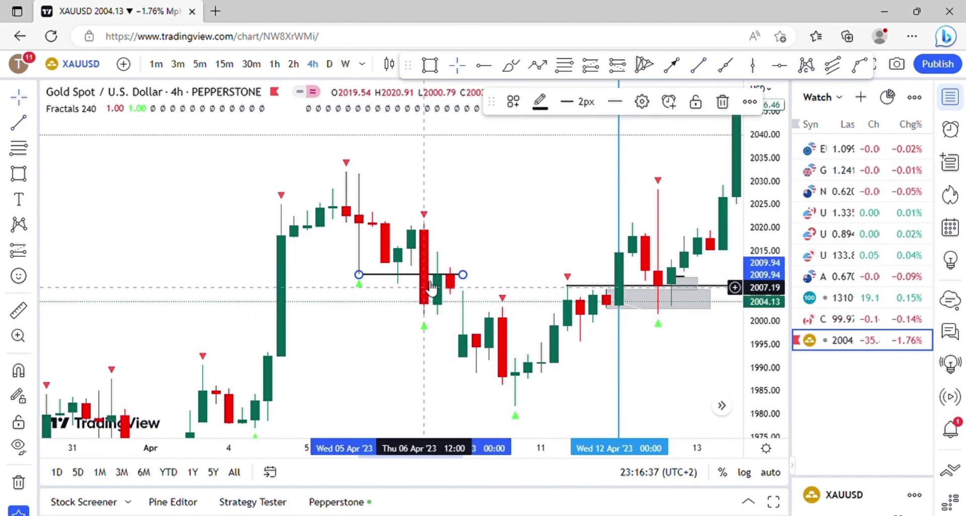
{"action": "left_click_drag", "start_coordinate": [537, 204], "coordinate": [493, 224]}
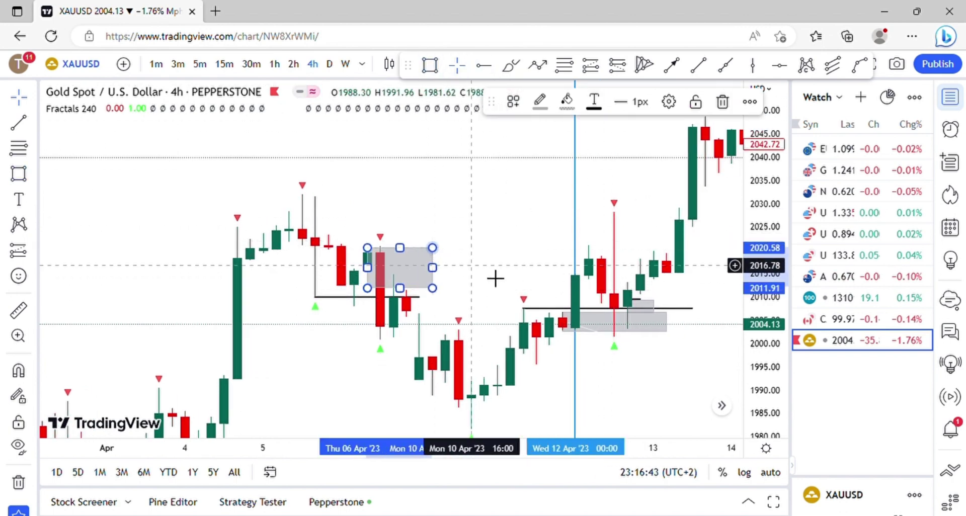
{"action": "left_click_drag", "start_coordinate": [496, 276], "coordinate": [476, 234]}
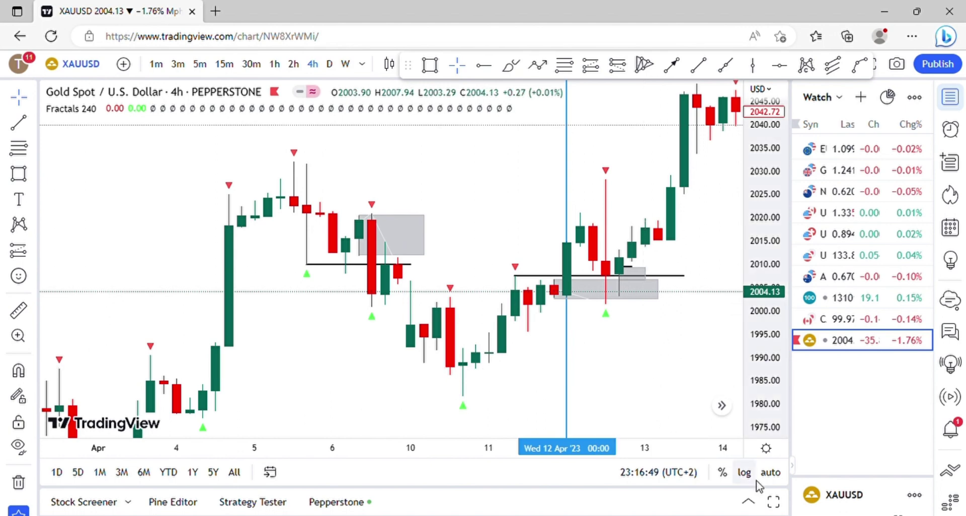
Step: Switch the chart to the 15-minute timeframe and examine the 6 April price action around the new rectangle zone and trend line
{"action": "left_click", "coordinate": [231, 69]}
{"action": "scroll", "coordinate": [375, 276], "scroll_direction": "down", "scroll_amount": 15}
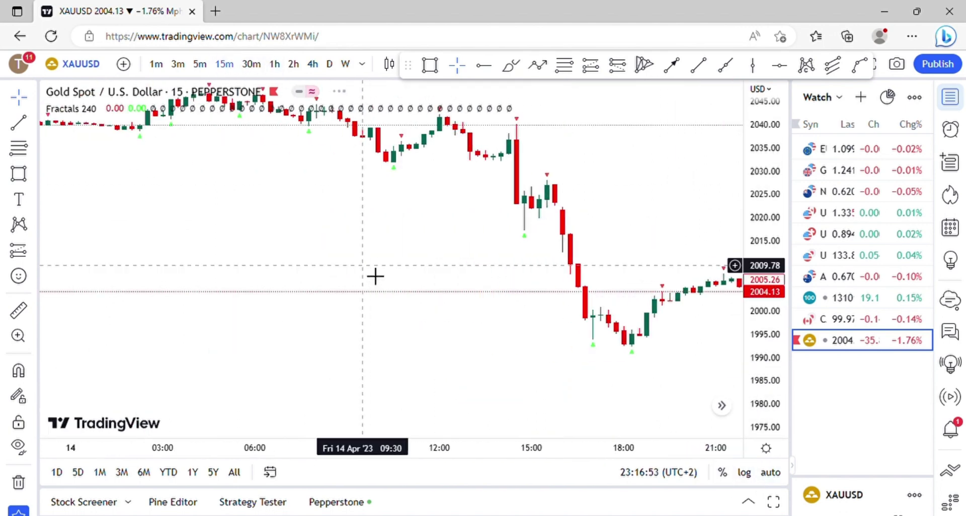
{"action": "scroll", "coordinate": [296, 196], "scroll_direction": "left", "scroll_amount": 10}
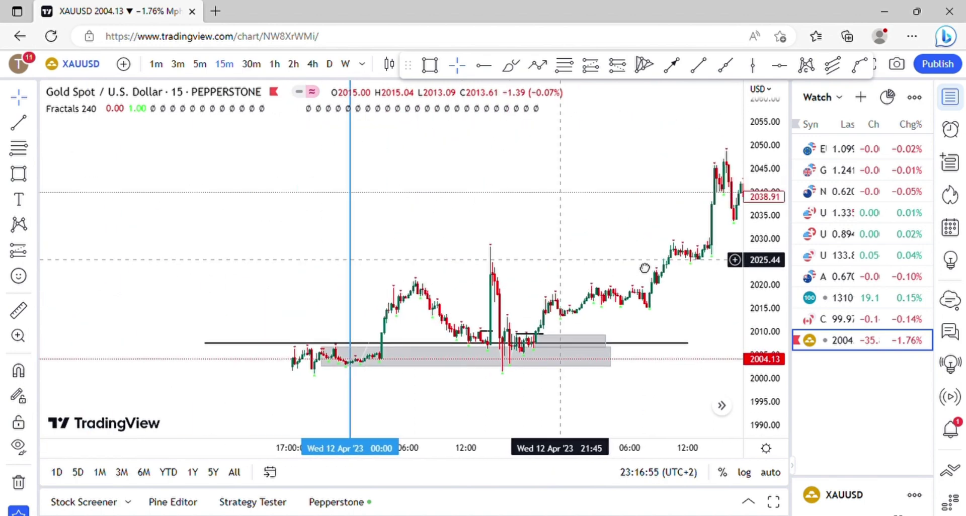
{"action": "left_click_drag", "start_coordinate": [341, 277], "coordinate": [597, 196]}
{"action": "scroll", "coordinate": [597, 197], "scroll_direction": "up", "scroll_amount": 7}
{"action": "left_click_drag", "start_coordinate": [443, 205], "coordinate": [681, 230]}
{"action": "left_click_drag", "start_coordinate": [759, 378], "coordinate": [779, 167]}
{"action": "scroll", "coordinate": [597, 322], "scroll_direction": "up", "scroll_amount": 4}
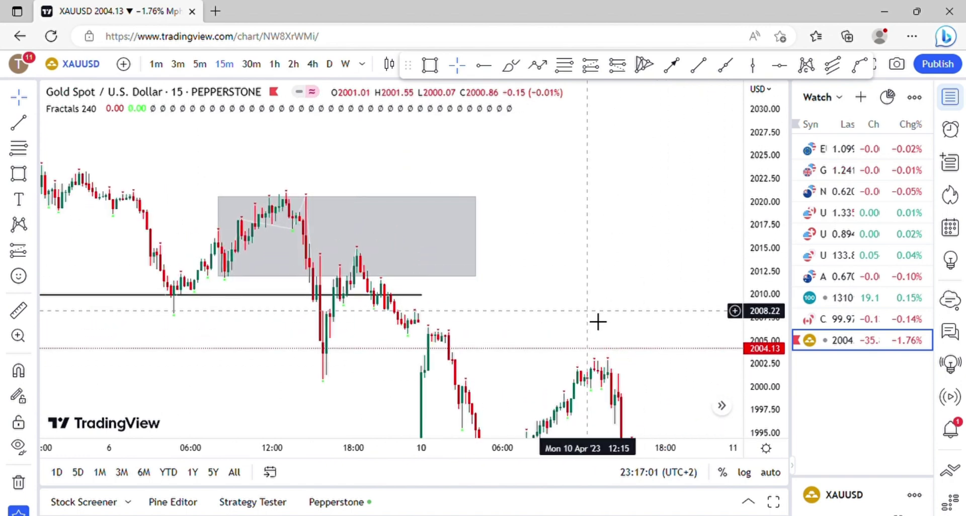
{"action": "left_click_drag", "start_coordinate": [521, 301], "coordinate": [667, 250]}
{"action": "scroll", "coordinate": [589, 315], "scroll_direction": "up", "scroll_amount": 6}
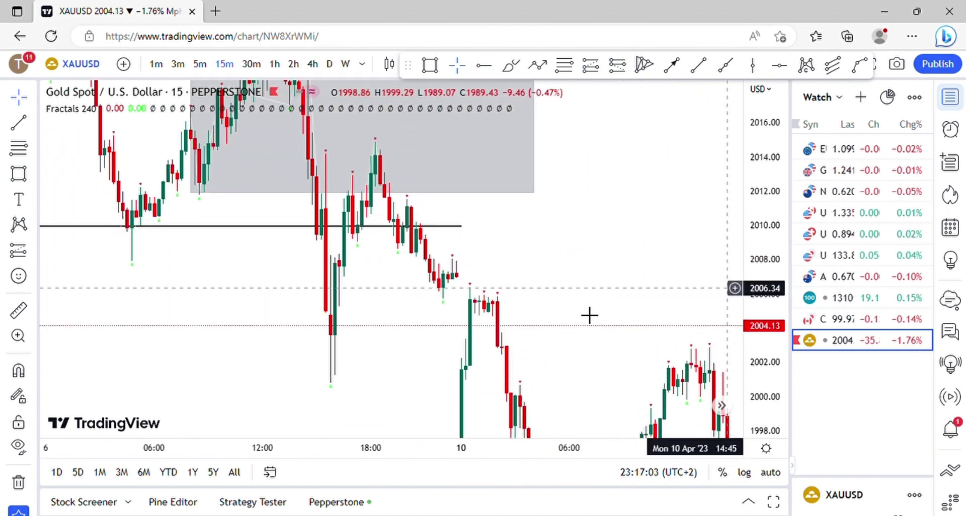
{"action": "left_click_drag", "start_coordinate": [585, 279], "coordinate": [682, 291]}
{"action": "scroll", "coordinate": [633, 315], "scroll_direction": "up", "scroll_amount": 2}
{"action": "left_click_drag", "start_coordinate": [571, 268], "coordinate": [643, 292]}
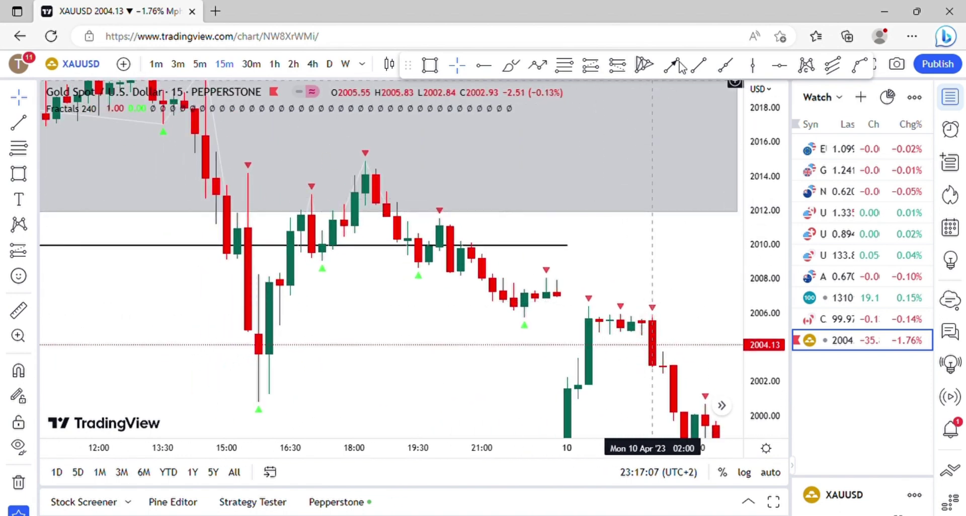
Step: Draw a horizontal trend line at about 2009.12 from 17:15 to 20:30 on 6 April and a small rectangle zone from about 2011.31 to 2009.41
{"action": "left_click", "coordinate": [697, 71]}
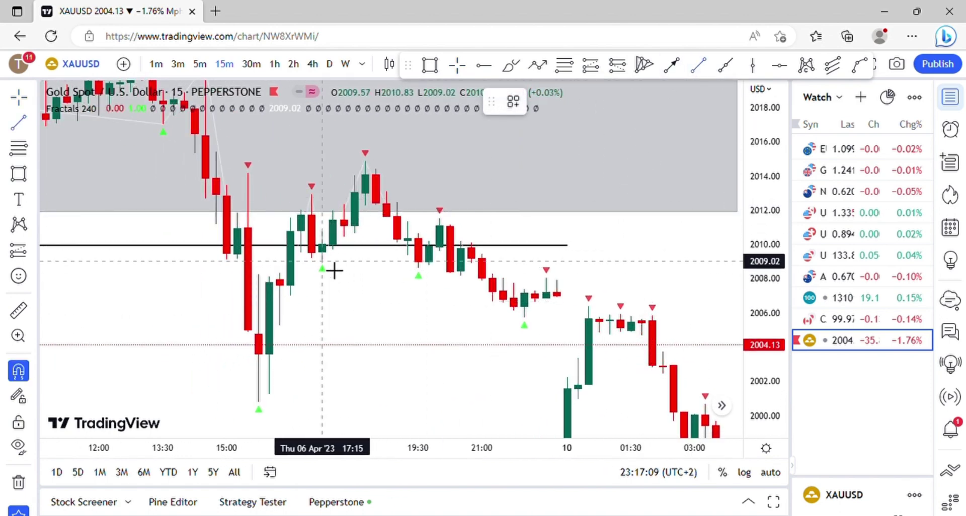
{"action": "left_click", "coordinate": [334, 271]}
{"action": "left_click", "coordinate": [461, 262]}
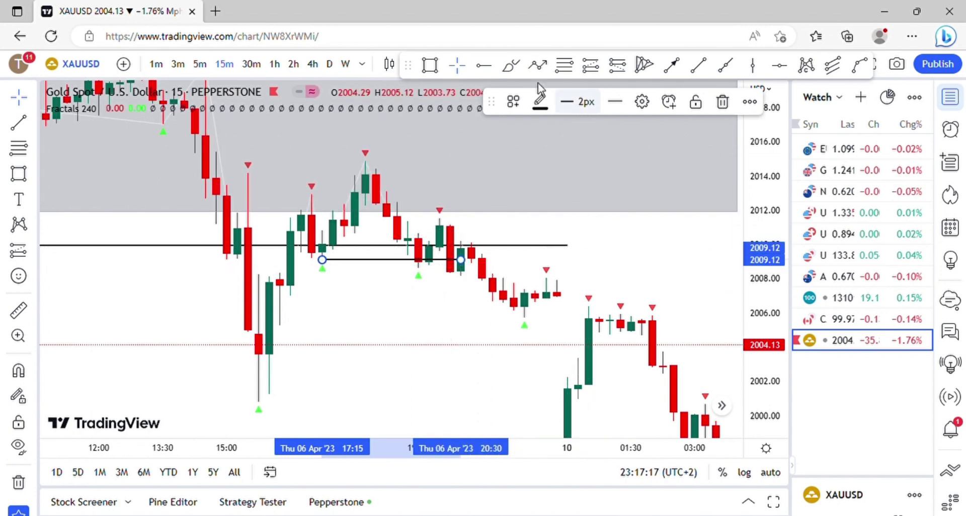
{"action": "left_click", "coordinate": [433, 68]}
{"action": "mouse_move", "coordinate": [418, 264]}
{"action": "left_mouse_down"}
{"action": "mouse_move", "coordinate": [431, 242]}
{"action": "mouse_move", "coordinate": [467, 233]}
{"action": "left_mouse_up"}
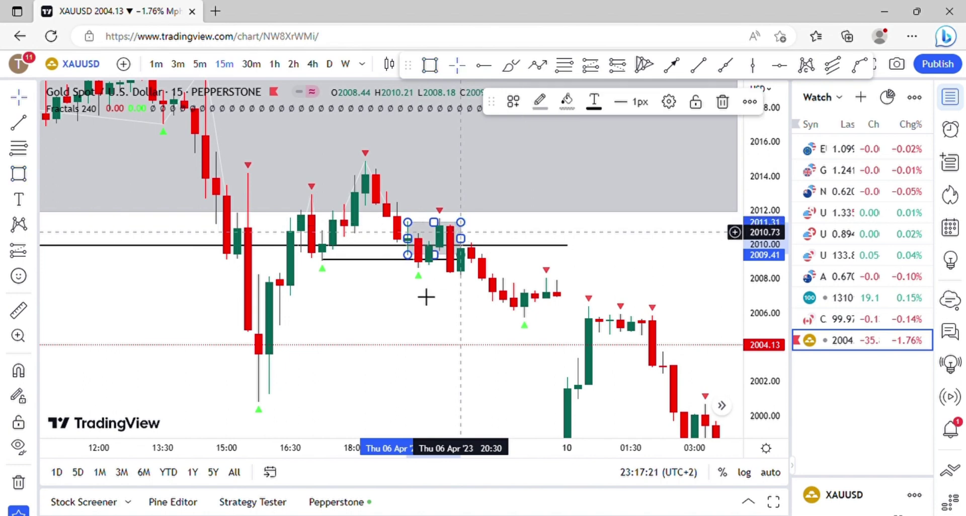
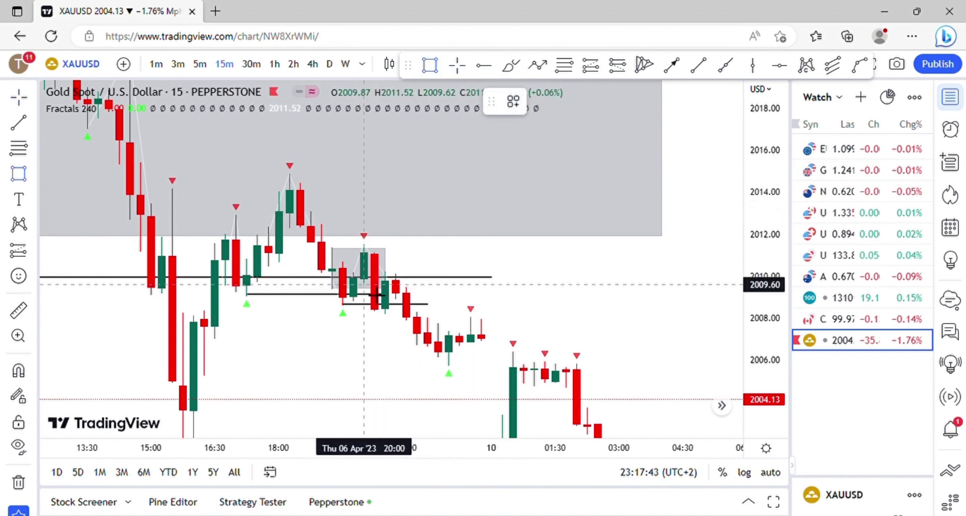
Step: Draw a second rectangle zone from about 2011.60 to 2009.64, spanning 20:00 to 22:30 on 6 April
{"action": "left_click", "coordinate": [364, 284]}
{"action": "left_click", "coordinate": [459, 246]}
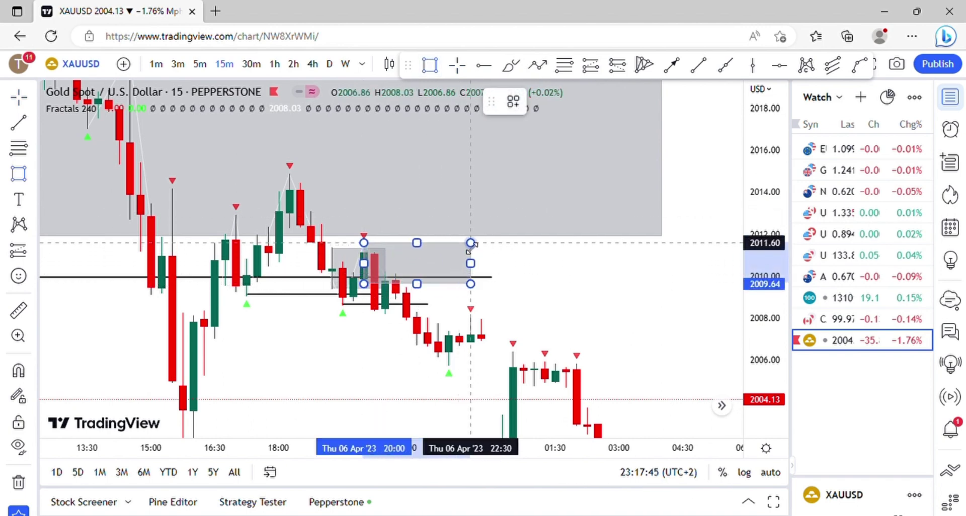
{"action": "left_click", "coordinate": [471, 245]}
Step: Place a short position with entry at about 2009.6 on the 6 April 20:30 candle and set its stop just above the second rectangle, at about 2011.6
{"action": "left_click_drag", "start_coordinate": [510, 289], "coordinate": [455, 223]}
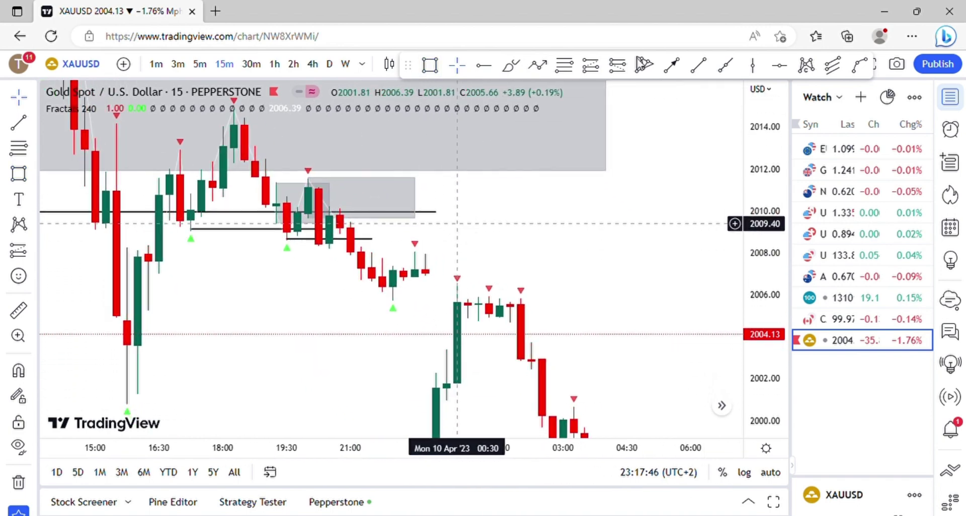
{"action": "left_click", "coordinate": [615, 70]}
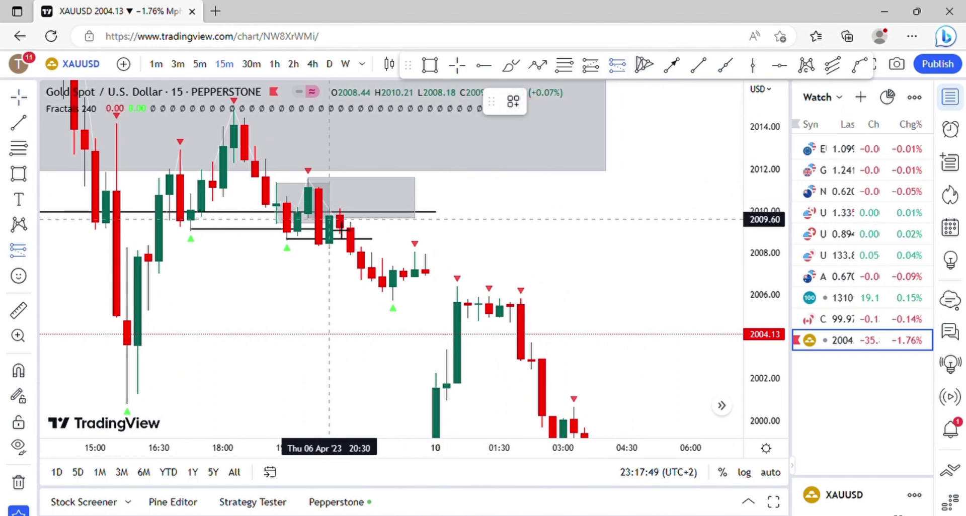
{"action": "left_click", "coordinate": [330, 218]}
{"action": "left_click_drag", "start_coordinate": [558, 219], "coordinate": [625, 308]}
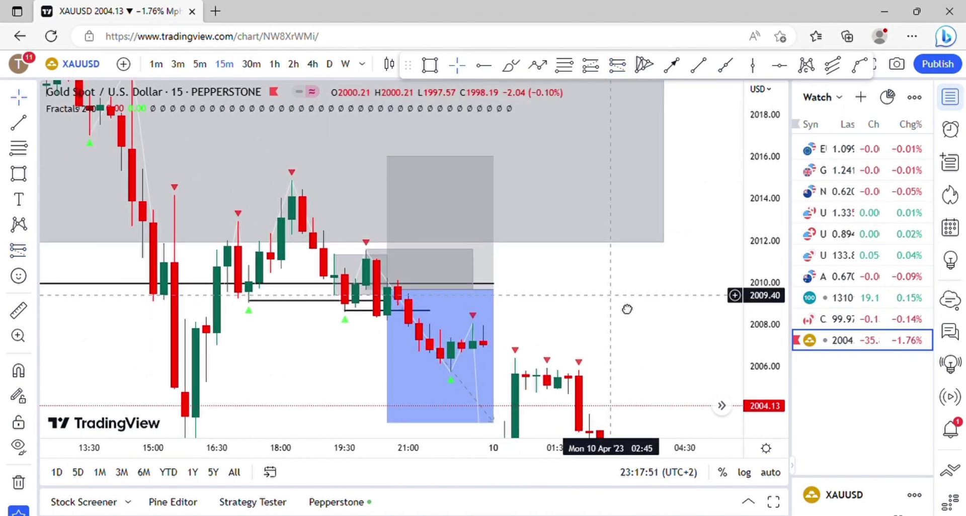
{"action": "left_click_drag", "start_coordinate": [394, 160], "coordinate": [388, 258]}
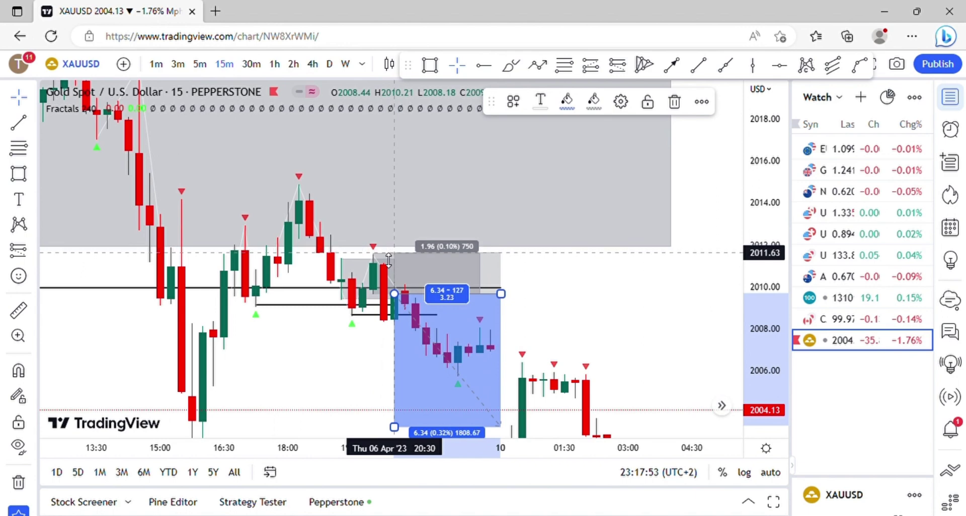
Step: Set the short position's target about 8.82 below the entry and extend the position to about 04:15 on 10 April
{"action": "left_click_drag", "start_coordinate": [566, 266], "coordinate": [543, 121]}
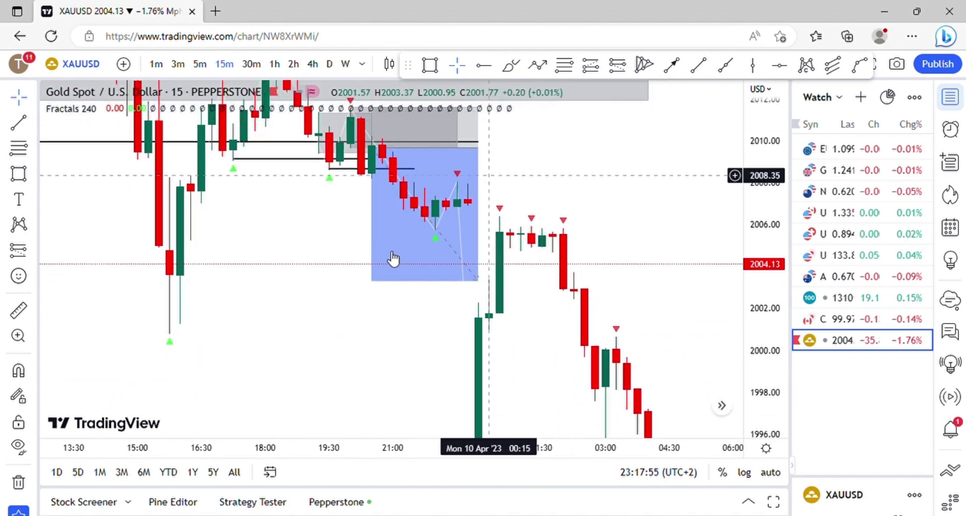
{"action": "left_click_drag", "start_coordinate": [374, 288], "coordinate": [369, 342]}
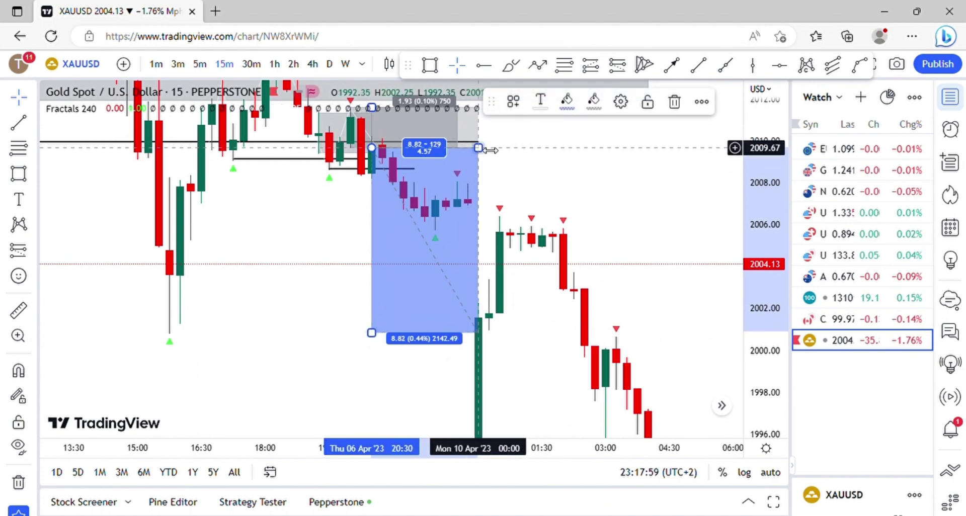
{"action": "left_click_drag", "start_coordinate": [487, 147], "coordinate": [659, 148]}
Step: Examine the price action on 10 April against the short position's target
{"action": "scroll", "coordinate": [636, 244], "scroll_direction": "down", "scroll_amount": 2}
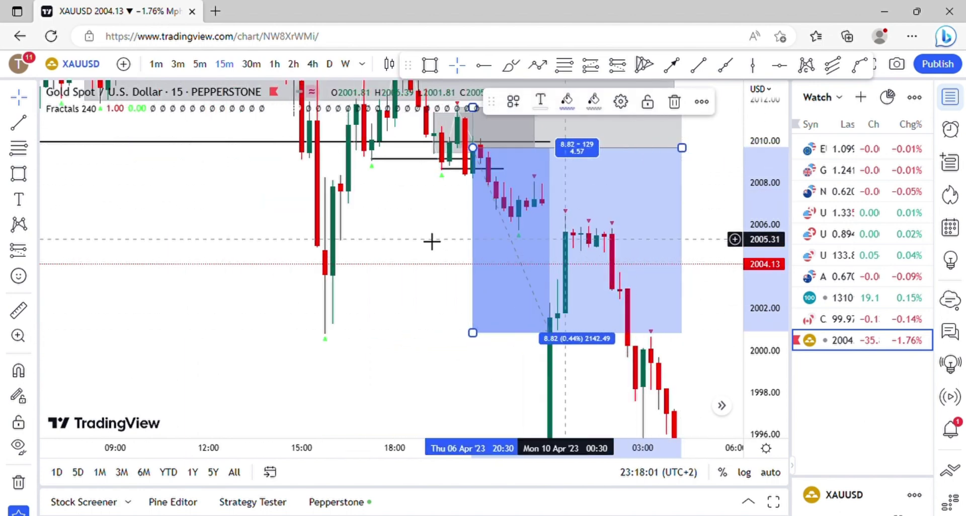
{"action": "left_click_drag", "start_coordinate": [430, 242], "coordinate": [281, 253]}
{"action": "left_click", "coordinate": [401, 243]}
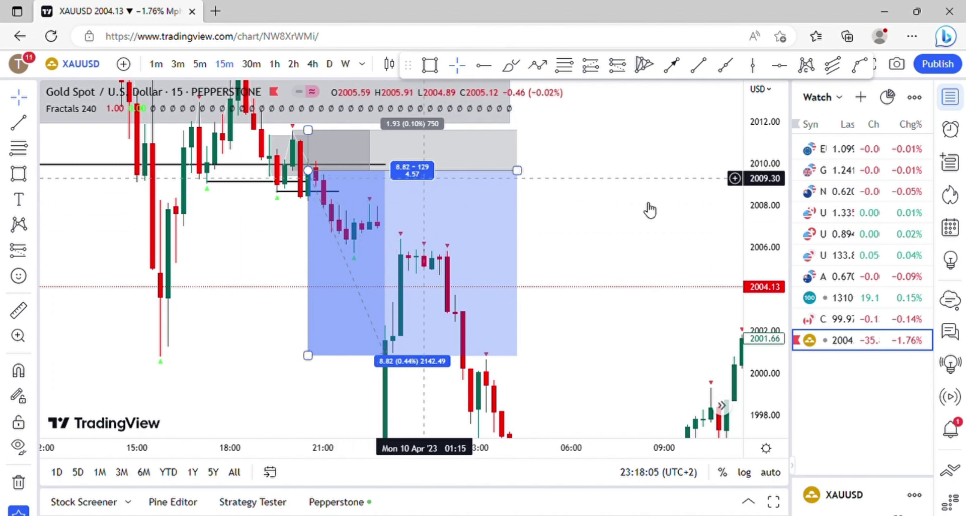
{"action": "left_click_drag", "start_coordinate": [763, 204], "coordinate": [781, 357]}
{"action": "scroll", "coordinate": [581, 312], "scroll_direction": "down", "scroll_amount": 2}
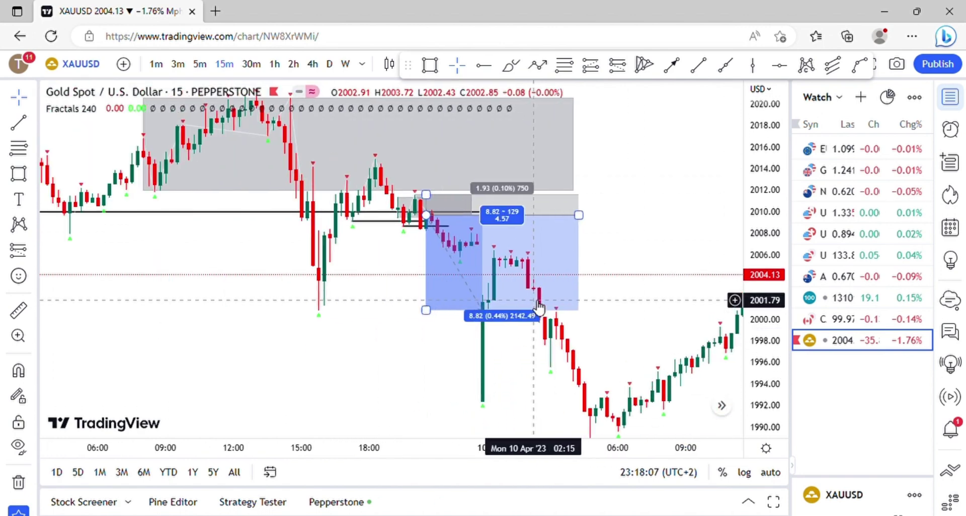
Step: Examine the 10 April drop below the short position and adjust its target to about 8.80 below the entry
{"action": "left_click_drag", "start_coordinate": [640, 330], "coordinate": [545, 250]}
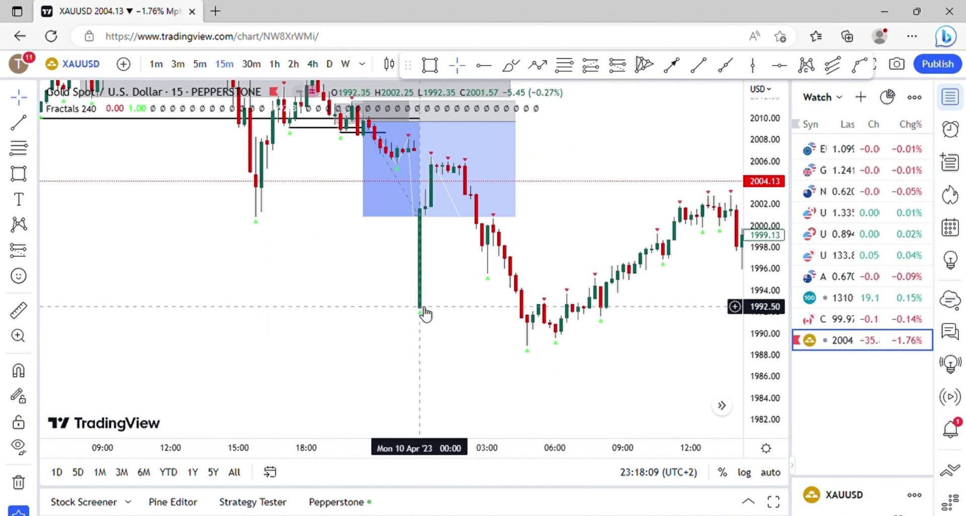
{"action": "left_click", "coordinate": [363, 217]}
{"action": "left_click_drag", "start_coordinate": [363, 217], "coordinate": [388, 225]}
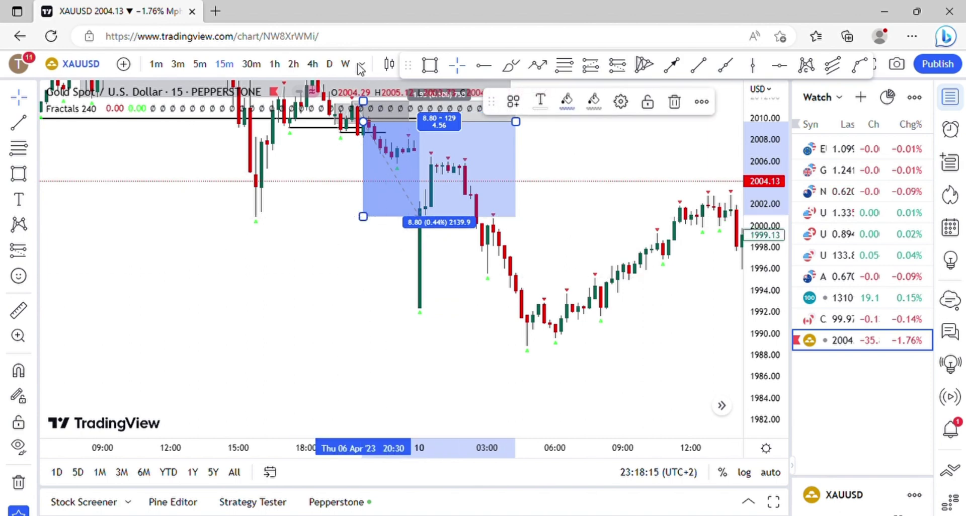
Step: Switch the gold chart to the 4-hour timeframe with an automatically fitted price scale and return to the April price action
{"action": "left_click", "coordinate": [312, 64]}
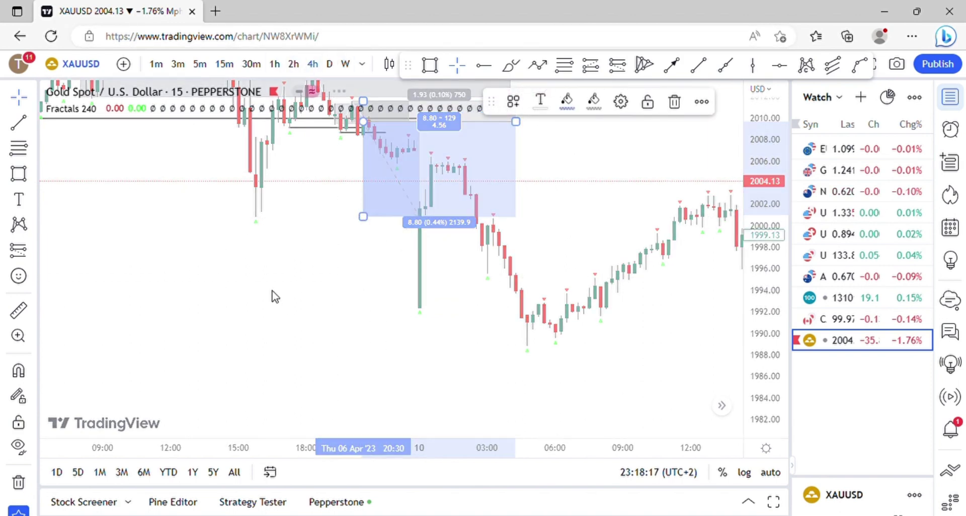
{"action": "left_click", "coordinate": [770, 473]}
{"action": "left_click_drag", "start_coordinate": [632, 311], "coordinate": [216, 401]}
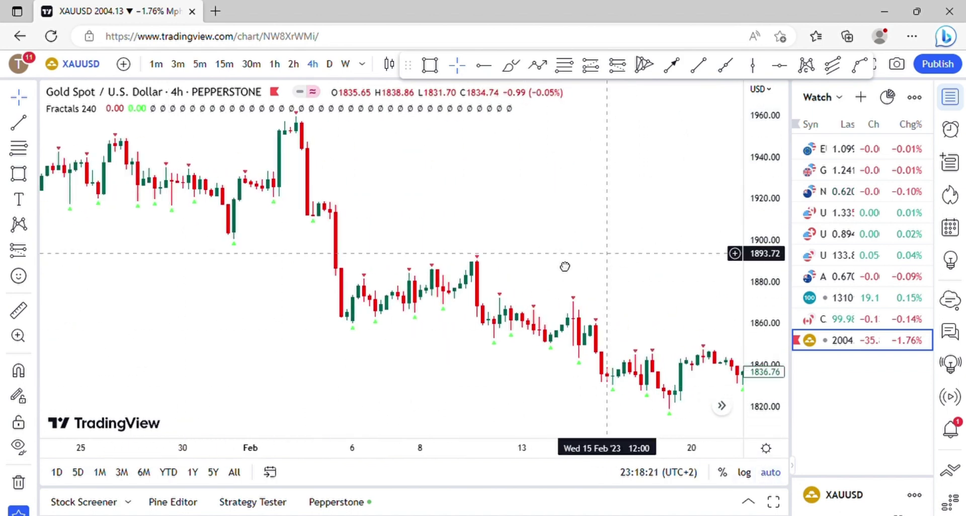
{"action": "left_click_drag", "start_coordinate": [563, 266], "coordinate": [172, 263]}
{"action": "left_click_drag", "start_coordinate": [676, 292], "coordinate": [337, 319]}
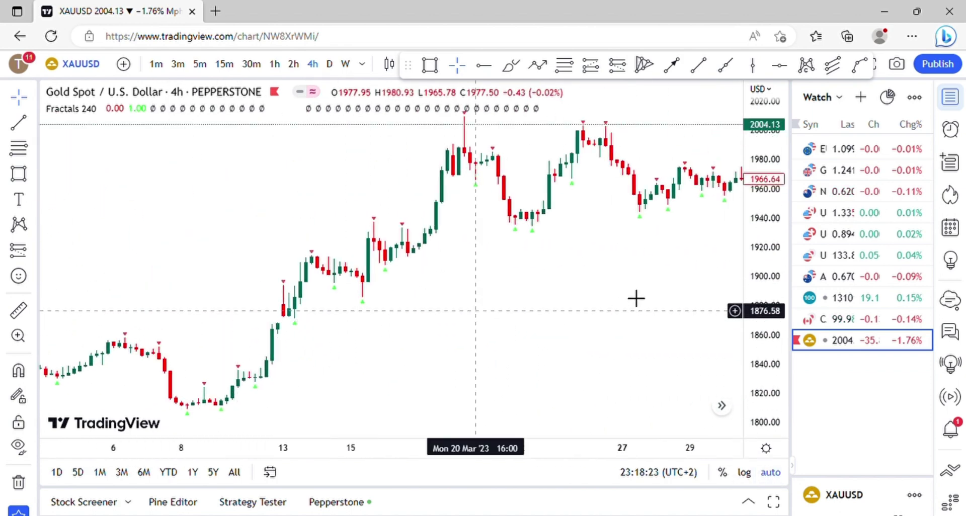
{"action": "left_click_drag", "start_coordinate": [484, 319], "coordinate": [165, 358]}
{"action": "left_click_drag", "start_coordinate": [542, 338], "coordinate": [508, 378]}
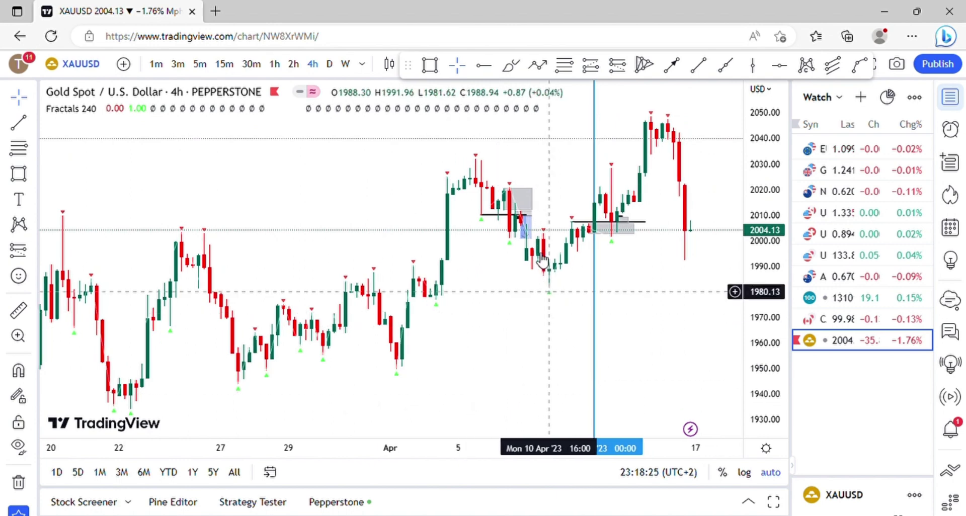
{"action": "left_click_drag", "start_coordinate": [525, 320], "coordinate": [461, 405]}
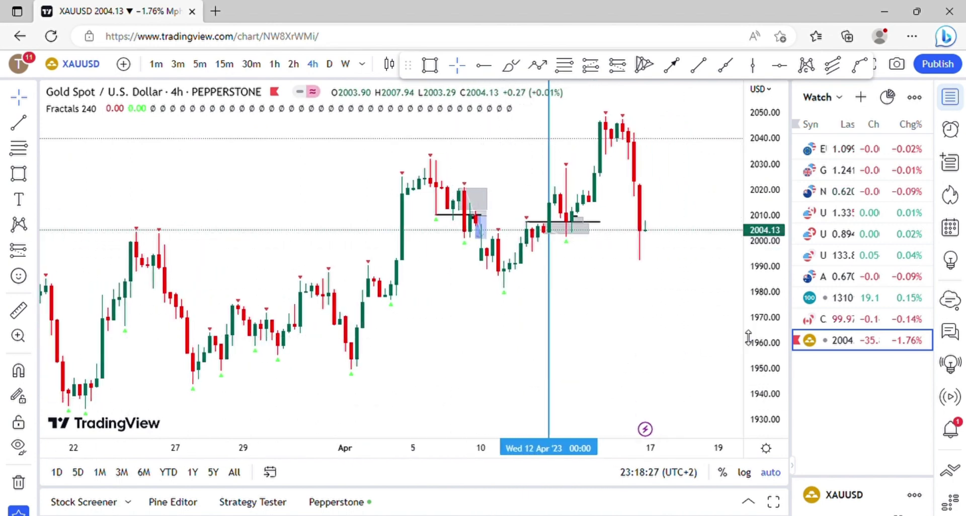
Step: Draw a horizontal breakout line at about 1990.7 from the 3 April fractal high through the 4 April bullish breakout candle
{"action": "scroll", "coordinate": [597, 301], "scroll_direction": "up", "scroll_amount": 6}
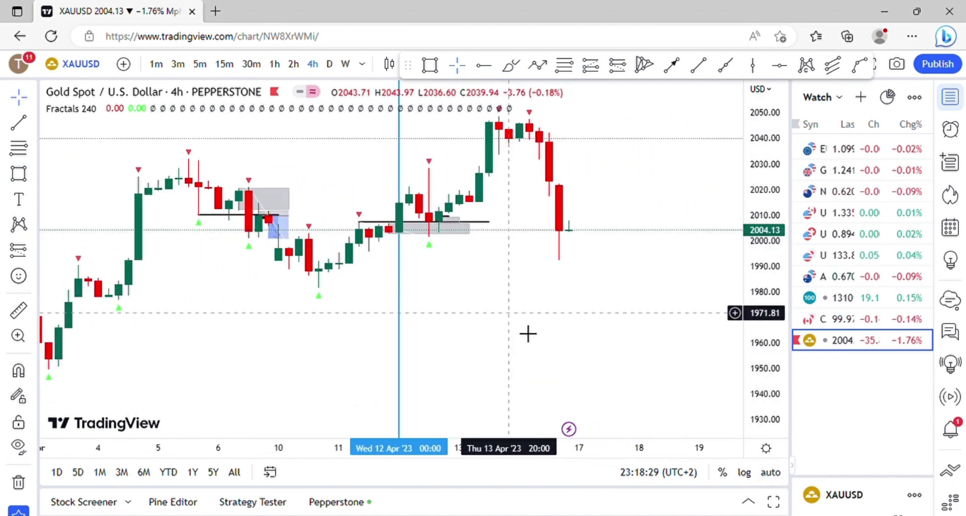
{"action": "left_click_drag", "start_coordinate": [530, 326], "coordinate": [719, 367]}
{"action": "mouse_move", "coordinate": [447, 278]}
{"action": "left_mouse_down"}
{"action": "mouse_move", "coordinate": [442, 288]}
{"action": "mouse_move", "coordinate": [479, 285]}
{"action": "left_mouse_up"}
{"action": "left_click_drag", "start_coordinate": [405, 338], "coordinate": [412, 283]}
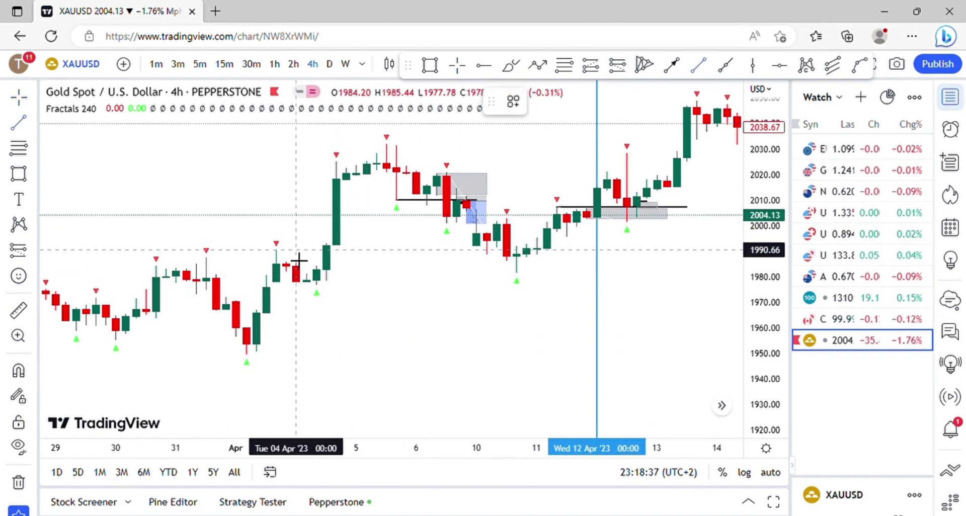
{"action": "left_click", "coordinate": [276, 250]}
{"action": "left_click", "coordinate": [347, 251]}
Step: Draw a rectangle zone from 1985.39 to 1977.63, starting at 00:00 on 4 April and ending at 00:00 on 12 April
{"action": "left_click_drag", "start_coordinate": [382, 321], "coordinate": [376, 365]}
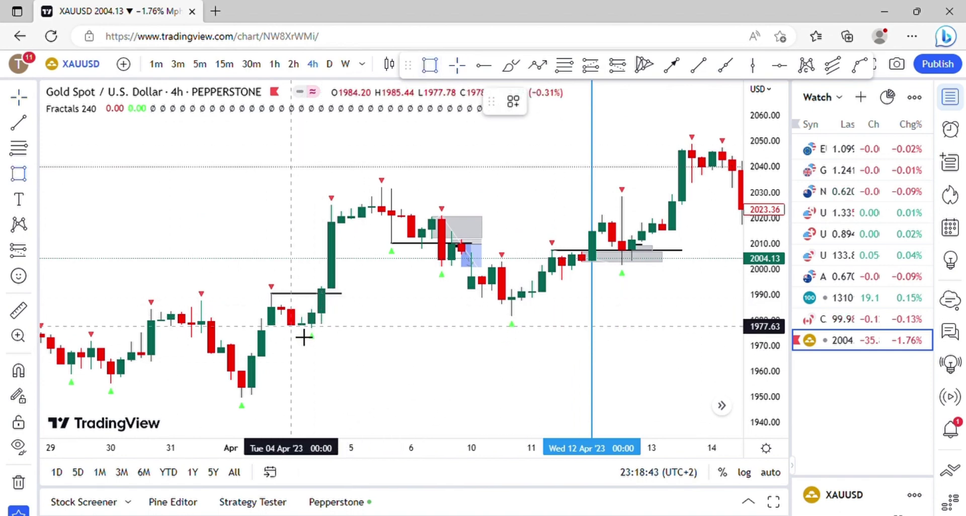
{"action": "left_click_drag", "start_coordinate": [298, 337], "coordinate": [538, 317]}
{"action": "left_click", "coordinate": [541, 317]}
{"action": "left_click_drag", "start_coordinate": [548, 372], "coordinate": [446, 384]}
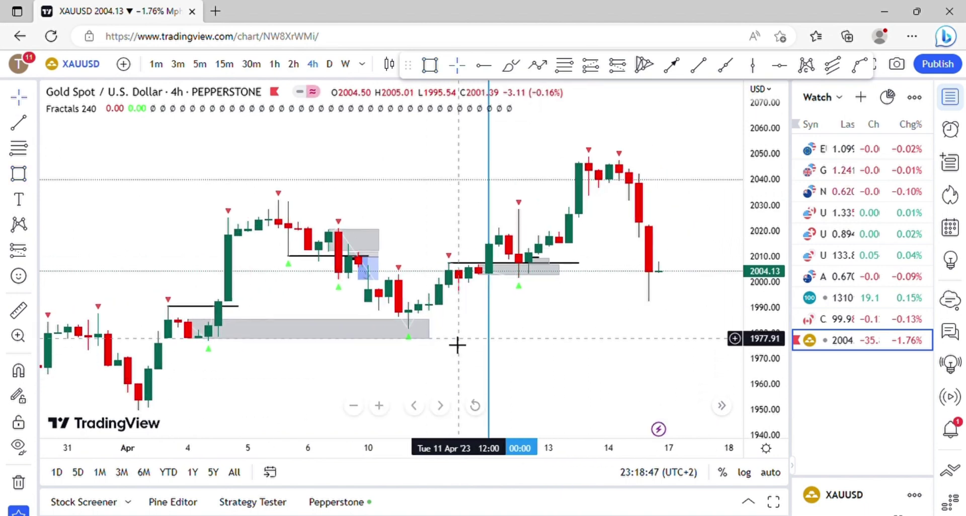
{"action": "left_click_drag", "start_coordinate": [437, 332], "coordinate": [503, 337]}
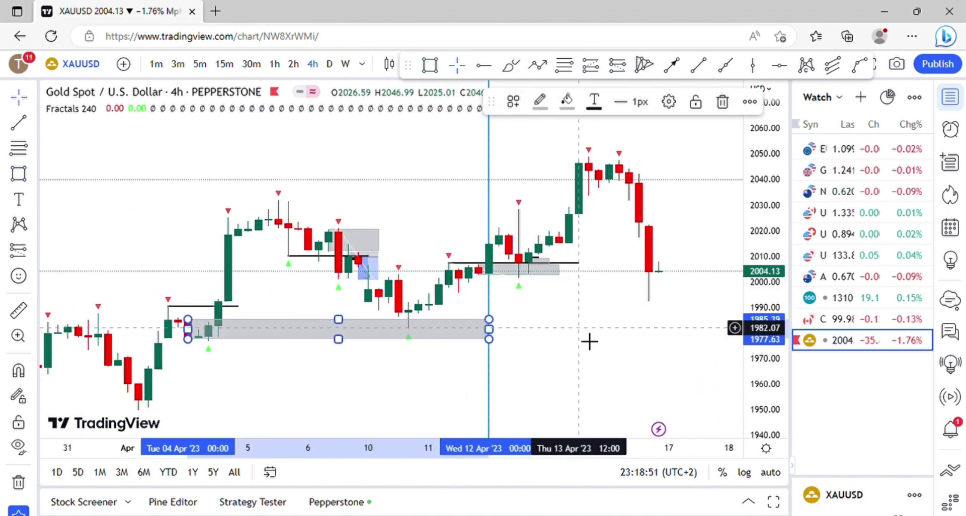
Step: Switch to the 15-minute timeframe and examine the 10 April price reaction inside the newly drawn lower rectangle zone
{"action": "left_click", "coordinate": [754, 69]}
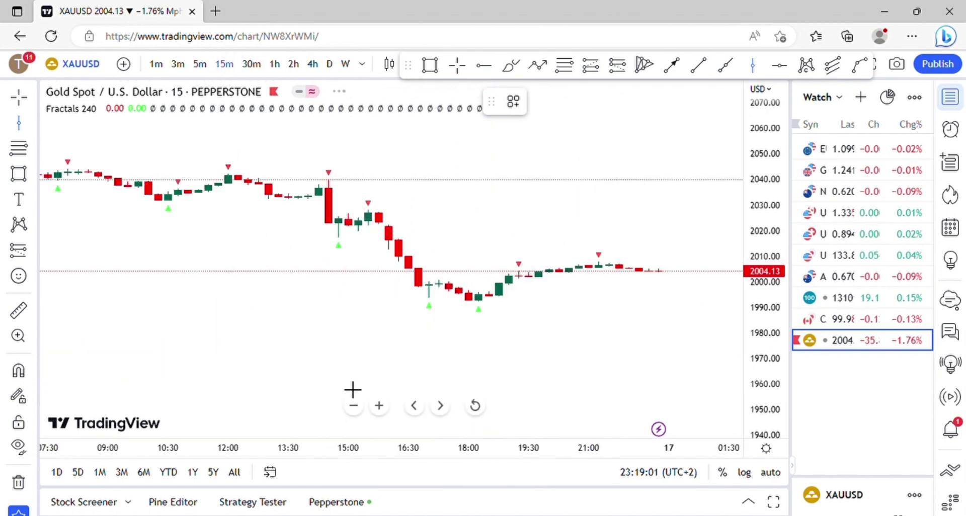
{"action": "scroll", "coordinate": [353, 389], "scroll_direction": "down", "scroll_amount": 10}
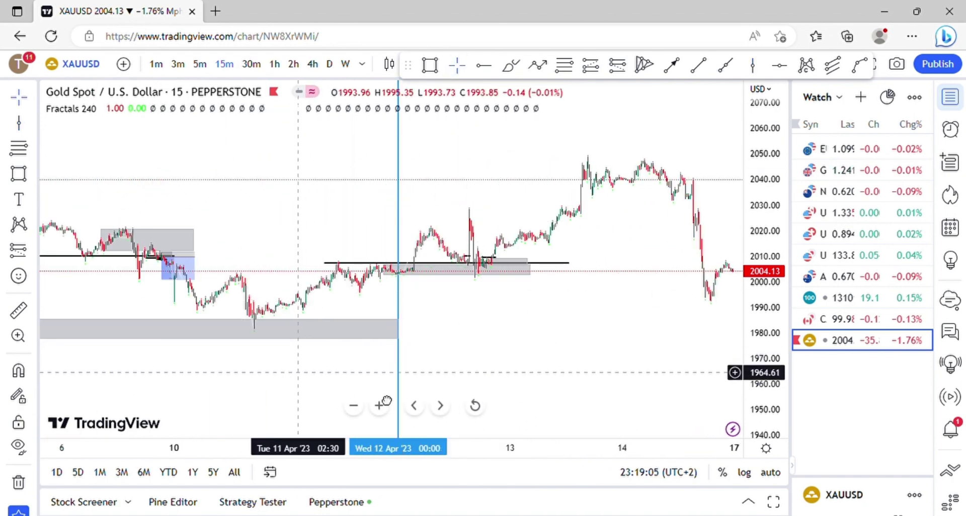
{"action": "left_click_drag", "start_coordinate": [323, 371], "coordinate": [537, 405]}
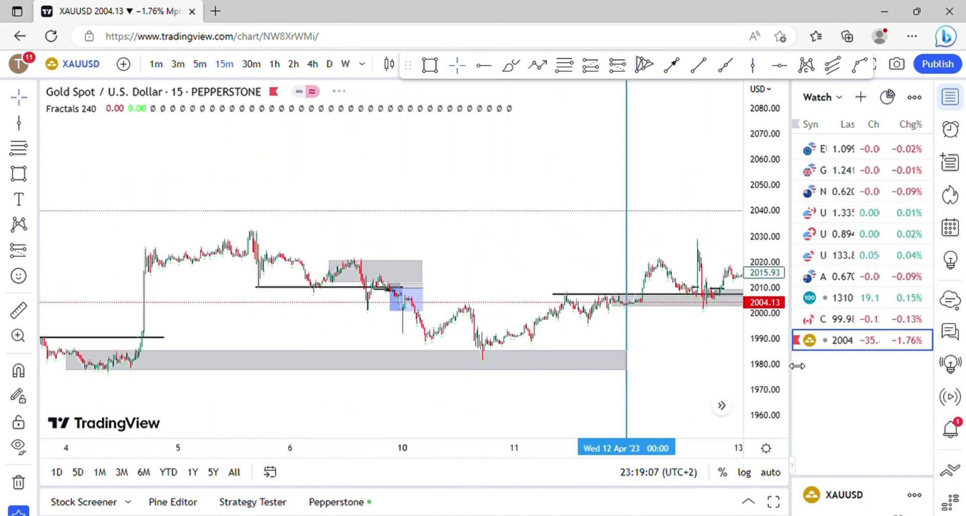
{"action": "left_click_drag", "start_coordinate": [773, 390], "coordinate": [763, 242]}
{"action": "left_click_drag", "start_coordinate": [491, 314], "coordinate": [559, 144]}
{"action": "scroll", "coordinate": [534, 378], "scroll_direction": "up", "scroll_amount": 10}
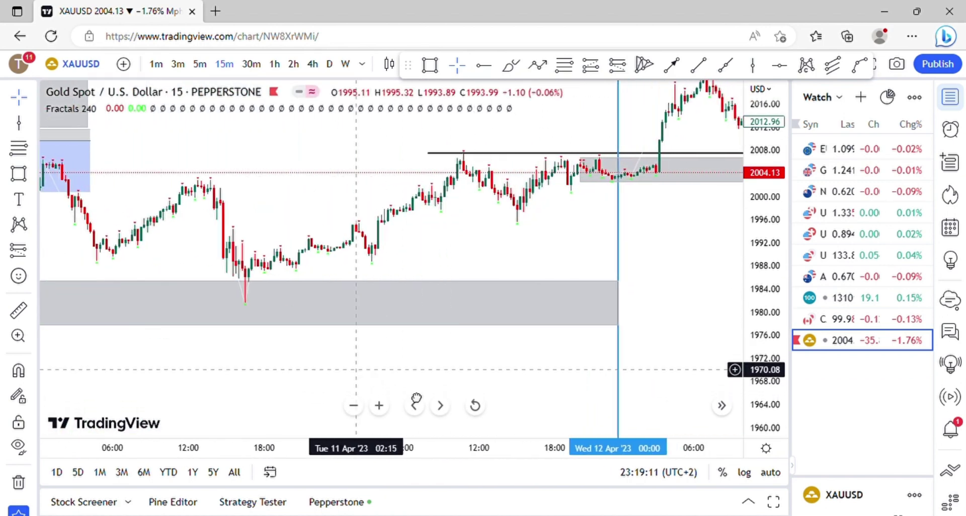
{"action": "left_click_drag", "start_coordinate": [420, 390], "coordinate": [646, 438]}
{"action": "scroll", "coordinate": [592, 272], "scroll_direction": "up", "scroll_amount": 3}
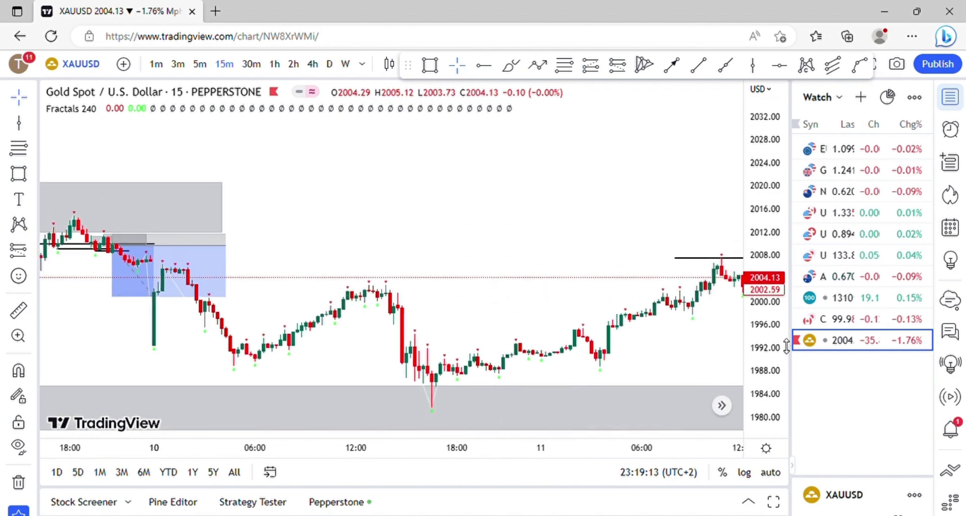
{"action": "left_click_drag", "start_coordinate": [762, 332], "coordinate": [760, 176]}
{"action": "left_click_drag", "start_coordinate": [529, 354], "coordinate": [633, 155]}
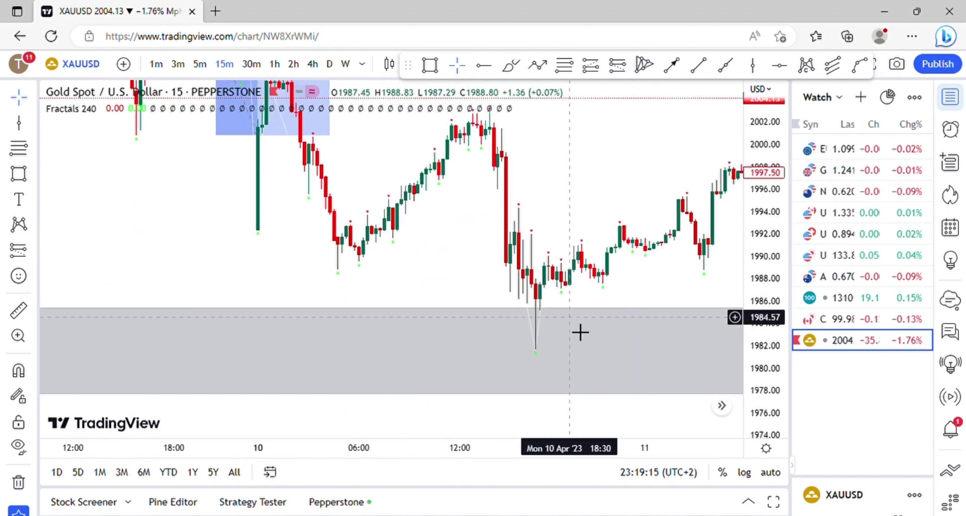
Step: Draw a horizontal breakout line at about 1990.02 from the 17:15 fractal high to 20:00 on 10 April
{"action": "scroll", "coordinate": [572, 321], "scroll_direction": "up", "scroll_amount": 6}
{"action": "scroll", "coordinate": [570, 302], "scroll_direction": "up", "scroll_amount": 1}
{"action": "left_click_drag", "start_coordinate": [556, 289], "coordinate": [525, 329]}
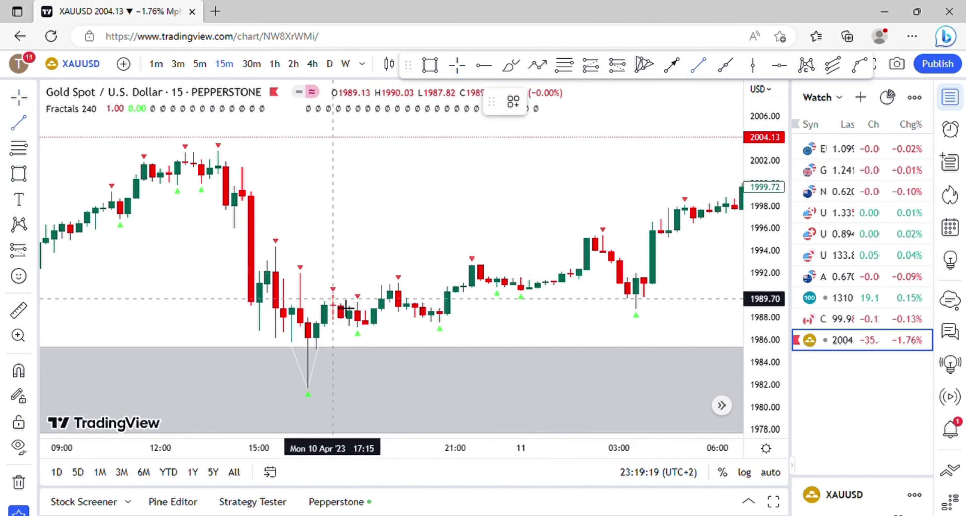
{"action": "left_click", "coordinate": [343, 306]}
{"action": "left_click", "coordinate": [425, 305]}
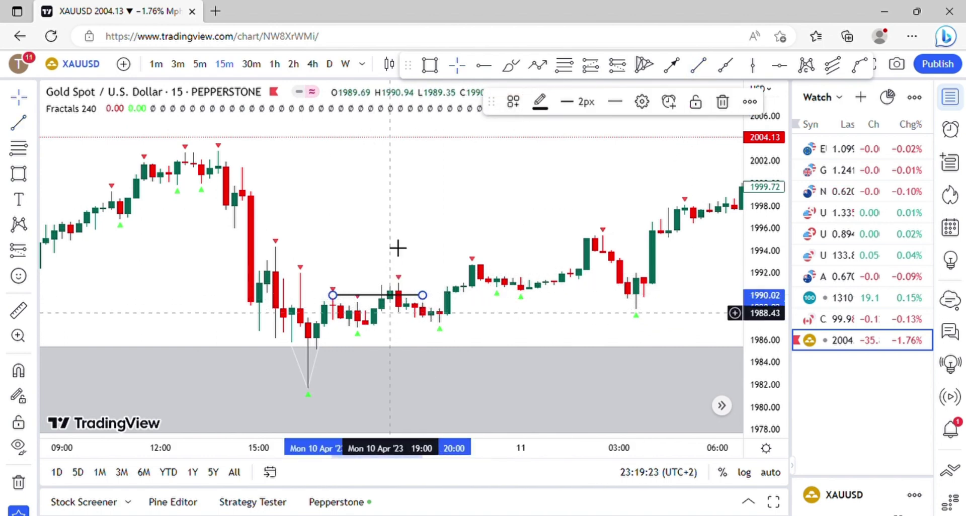
Step: Draw a small rectangle zone from 1988.75 to 1987.35, spanning 18:15 on 10 April to 01:00 on 11 April
{"action": "left_click_drag", "start_coordinate": [398, 248], "coordinate": [364, 375]}
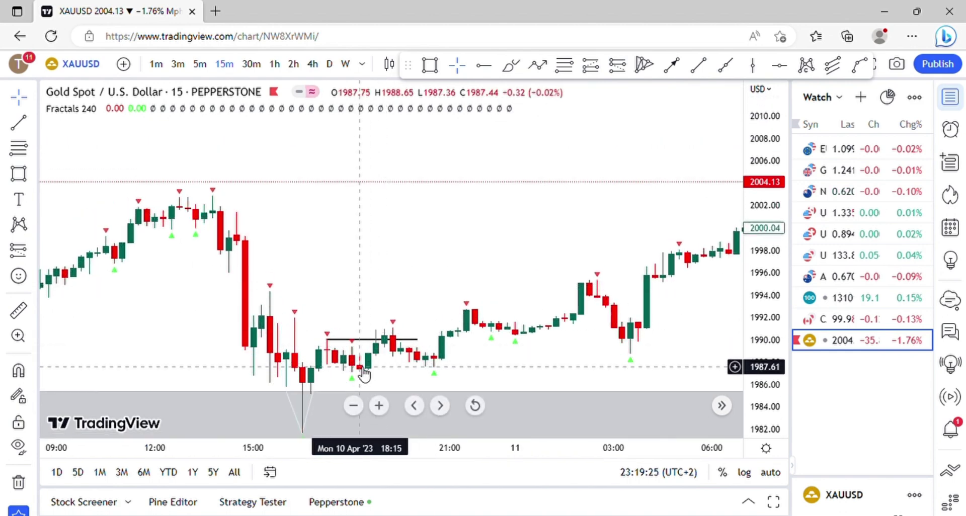
{"action": "left_click", "coordinate": [431, 70]}
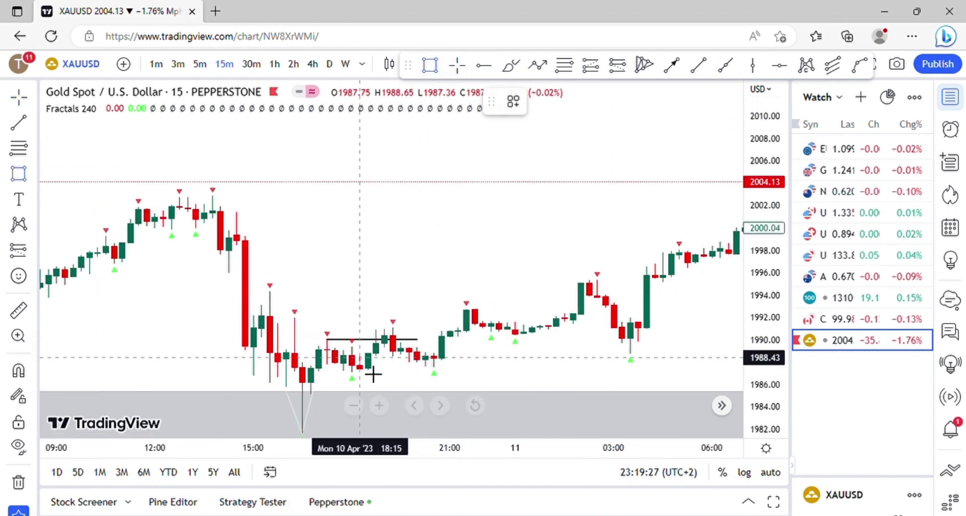
{"action": "left_click_drag", "start_coordinate": [360, 370], "coordinate": [548, 354]}
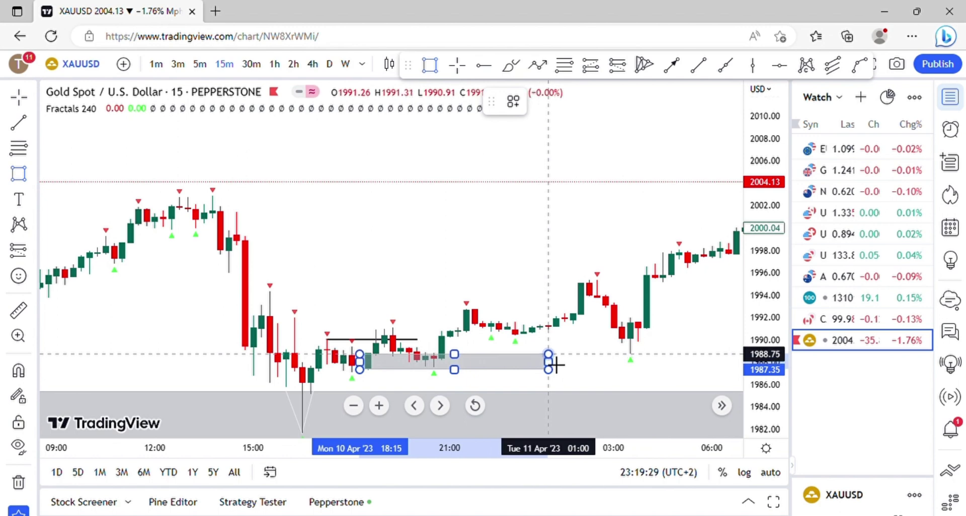
Step: Place a long position at 20:30 on 10 April with entry 1988.75, stop 1987.35 and target 2002.82, extended to about 04:45 on 11 April
{"action": "left_click_drag", "start_coordinate": [430, 255], "coordinate": [349, 236]}
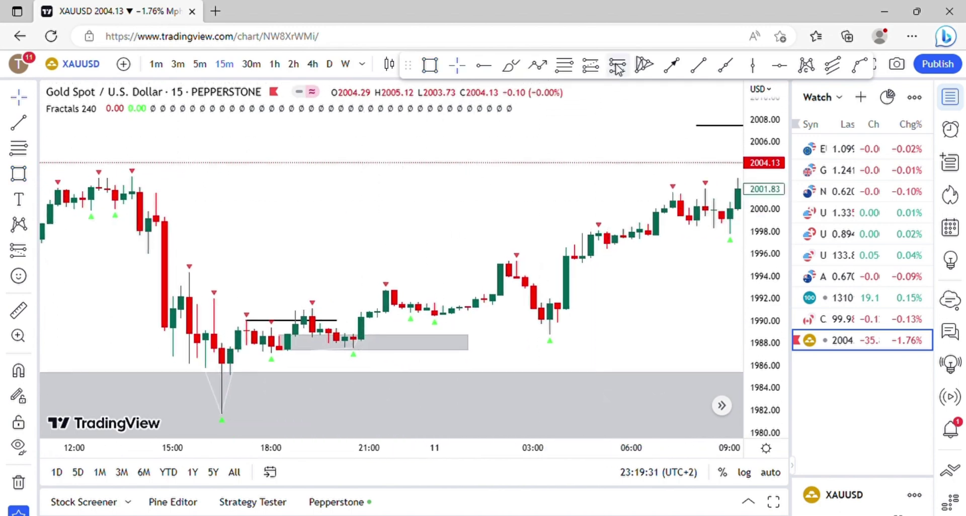
{"action": "left_click", "coordinate": [590, 68]}
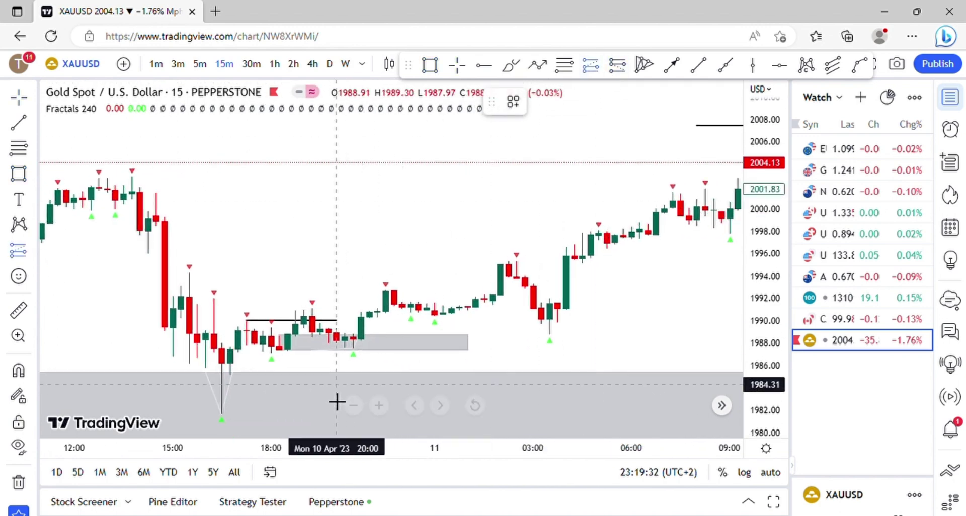
{"action": "left_click", "coordinate": [360, 345]}
{"action": "scroll", "coordinate": [498, 212], "scroll_direction": "left", "scroll_amount": 5}
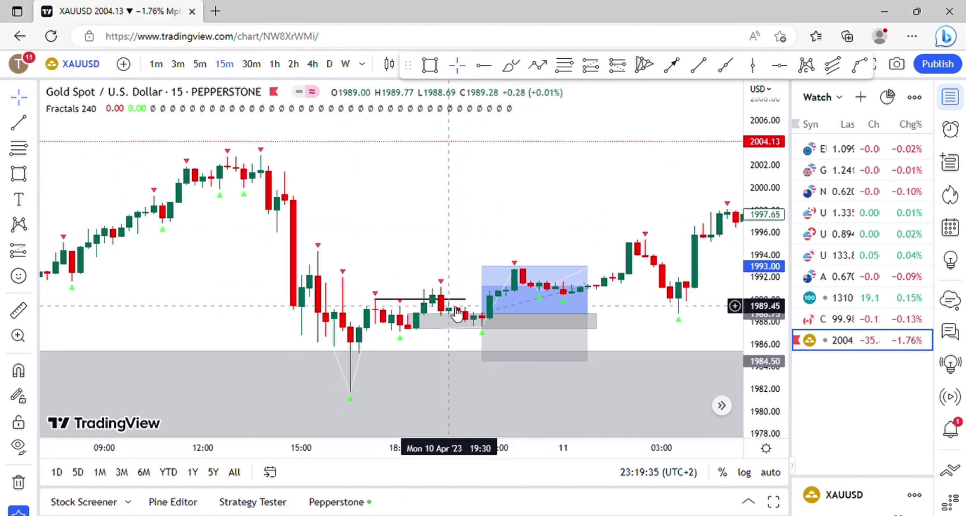
{"action": "left_click", "coordinate": [482, 360]}
{"action": "left_click_drag", "start_coordinate": [482, 361], "coordinate": [484, 330]}
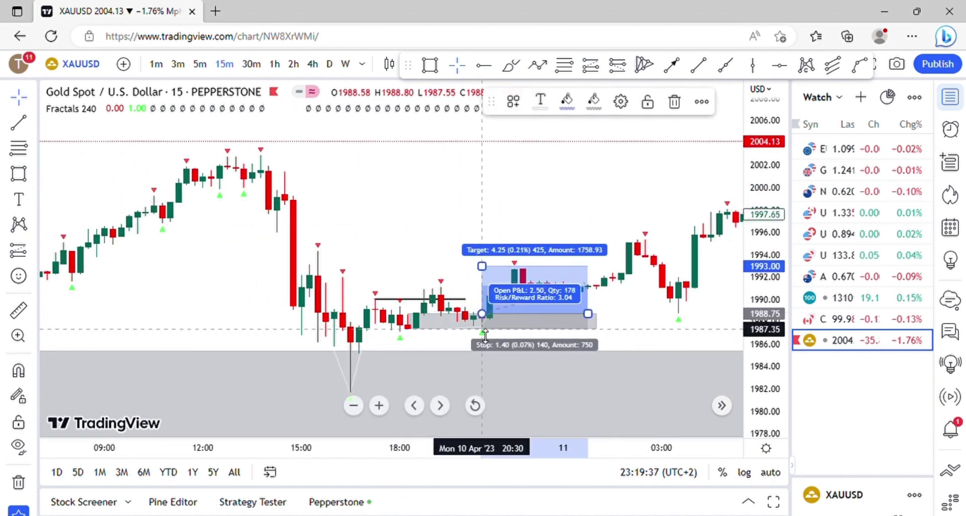
{"action": "left_click_drag", "start_coordinate": [587, 314], "coordinate": [710, 314]}
{"action": "mouse_move", "coordinate": [484, 272]}
{"action": "left_mouse_down"}
{"action": "mouse_move", "coordinate": [510, 150]}
{"action": "mouse_move", "coordinate": [513, 164]}
{"action": "left_mouse_up"}
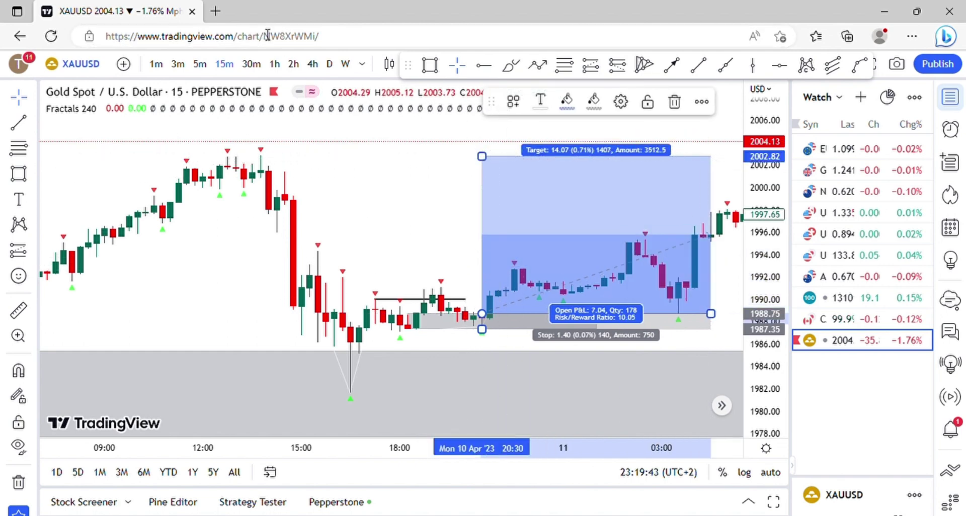
Step: Switch back to the 4-hour timeframe and examine the long position against the April zones and fractal levels
{"action": "left_click", "coordinate": [312, 64]}
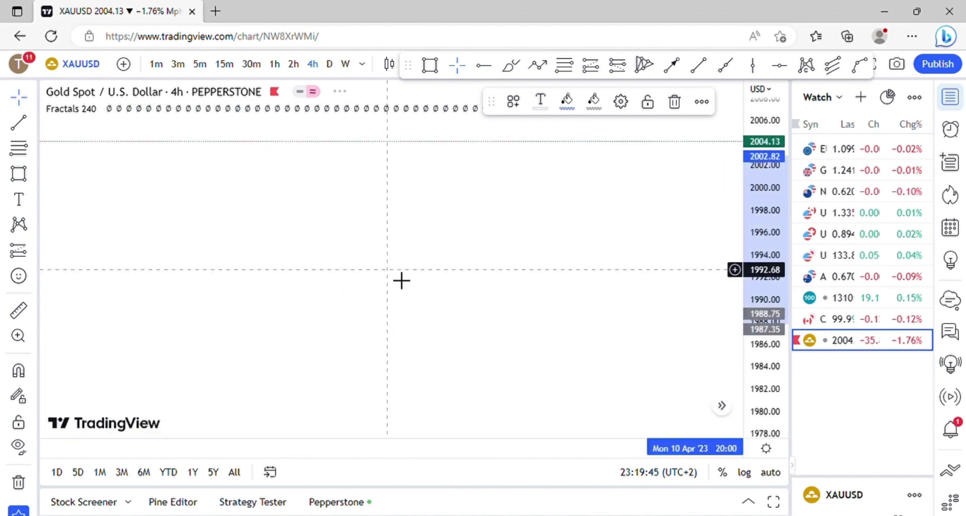
{"action": "left_click", "coordinate": [770, 472]}
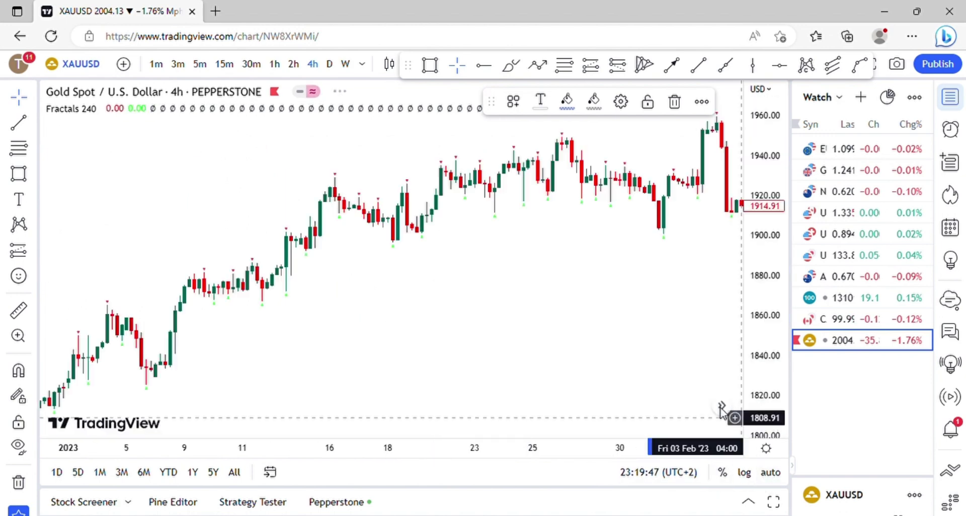
{"action": "left_click", "coordinate": [721, 405]}
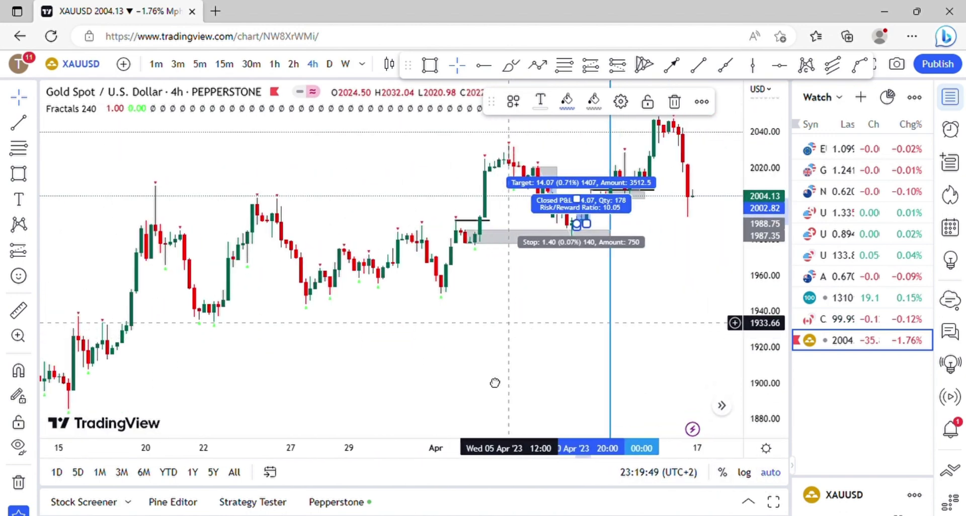
{"action": "left_click_drag", "start_coordinate": [494, 383], "coordinate": [442, 375]}
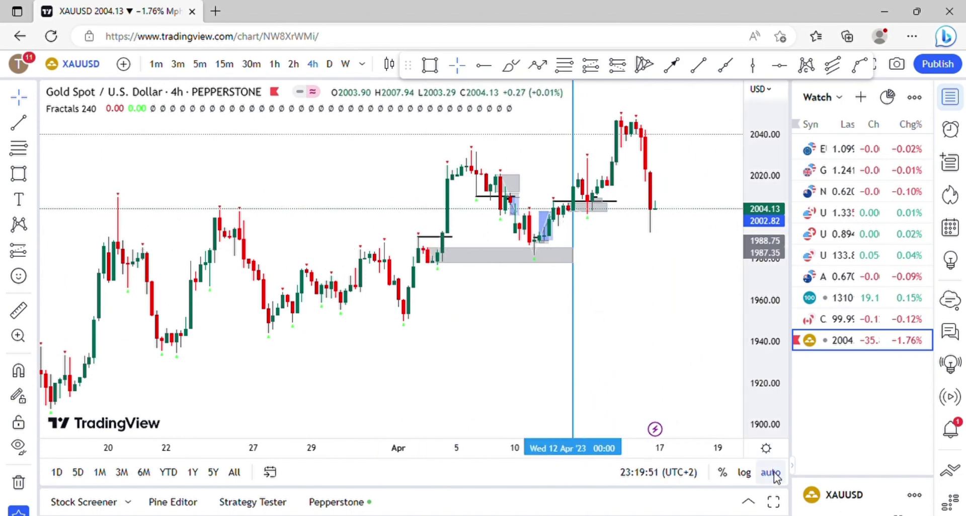
{"action": "left_click", "coordinate": [775, 474]}
{"action": "scroll", "coordinate": [533, 342], "scroll_direction": "up", "scroll_amount": 6}
{"action": "left_click_drag", "start_coordinate": [526, 342], "coordinate": [761, 362]}
{"action": "scroll", "coordinate": [648, 369], "scroll_direction": "up", "scroll_amount": 3}
{"action": "left_click_drag", "start_coordinate": [649, 349], "coordinate": [683, 408]}
{"action": "scroll", "coordinate": [675, 358], "scroll_direction": "up", "scroll_amount": 4}
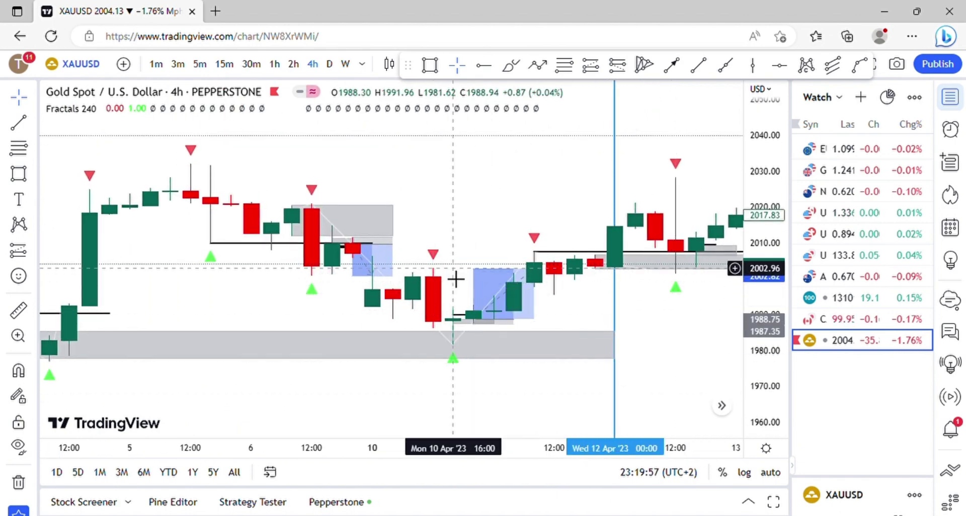
{"action": "left_click", "coordinate": [515, 303]}
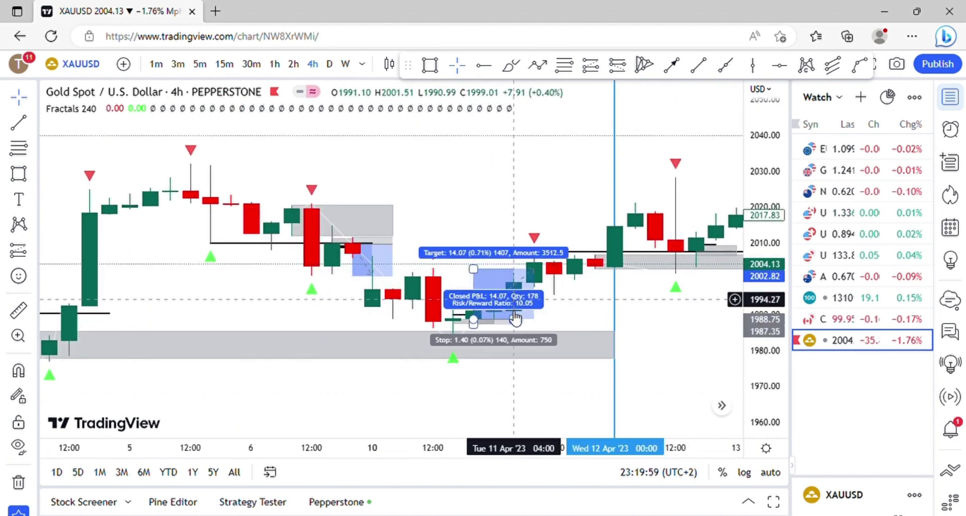
Step: Raise the long position's target to about 2032.14 and extend the position to about 12:00 on 13 April
{"action": "left_click_drag", "start_coordinate": [773, 399], "coordinate": [781, 354]}
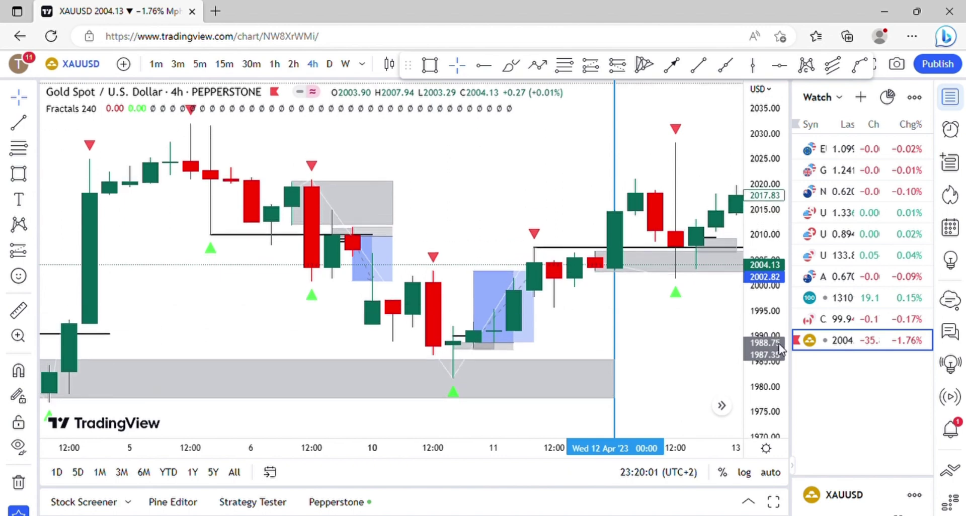
{"action": "left_click_drag", "start_coordinate": [476, 266], "coordinate": [495, 186]}
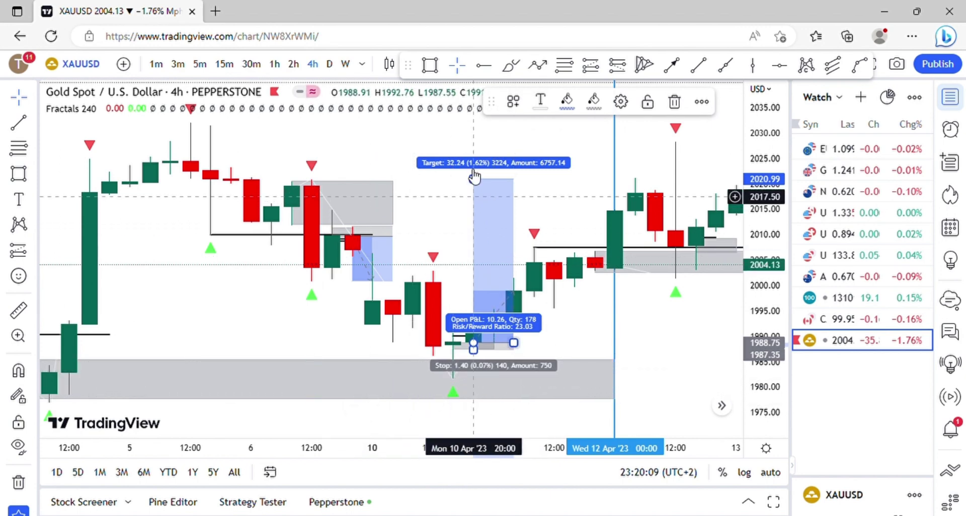
{"action": "left_click_drag", "start_coordinate": [514, 343], "coordinate": [636, 344]}
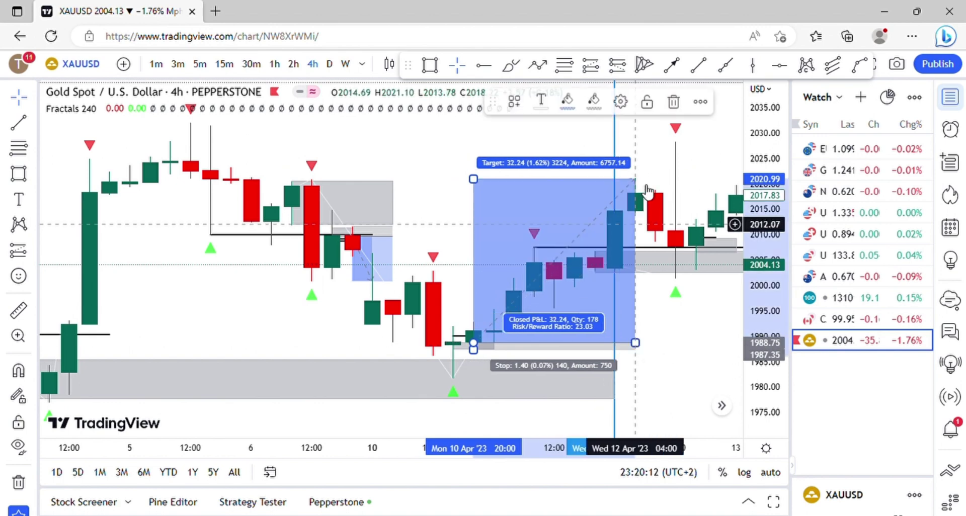
{"action": "left_click_drag", "start_coordinate": [473, 179], "coordinate": [473, 122]}
{"action": "left_click_drag", "start_coordinate": [683, 369], "coordinate": [430, 335]}
{"action": "left_click_drag", "start_coordinate": [582, 335], "coordinate": [573, 335]}
{"action": "scroll", "coordinate": [553, 404], "scroll_direction": "down", "scroll_amount": 6}
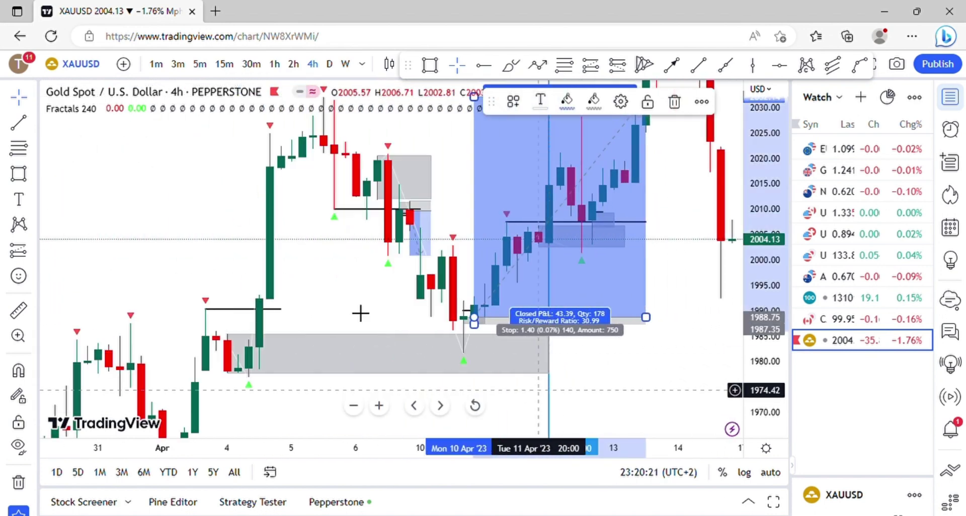
{"action": "mouse_move", "coordinate": [357, 279]}
{"action": "left_mouse_down"}
{"action": "mouse_move", "coordinate": [352, 310]}
{"action": "mouse_move", "coordinate": [321, 330]}
{"action": "left_mouse_up"}
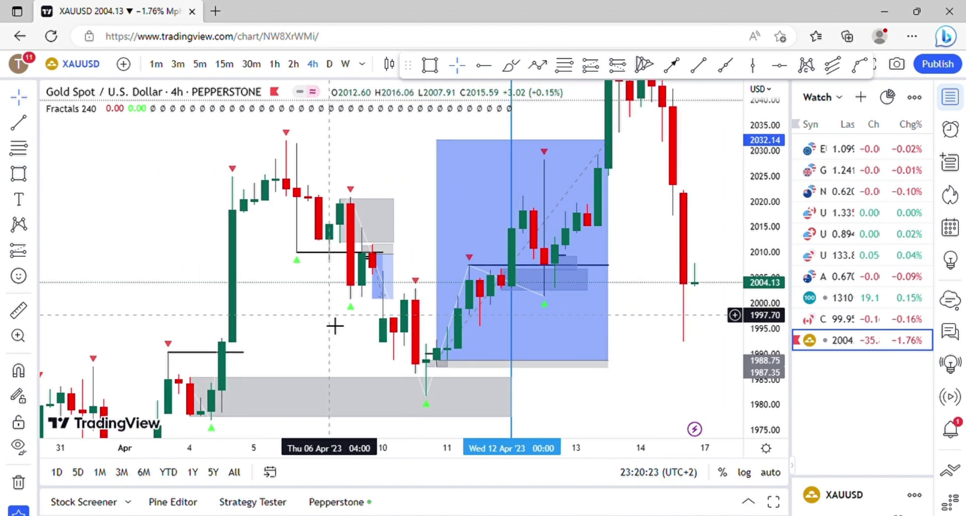